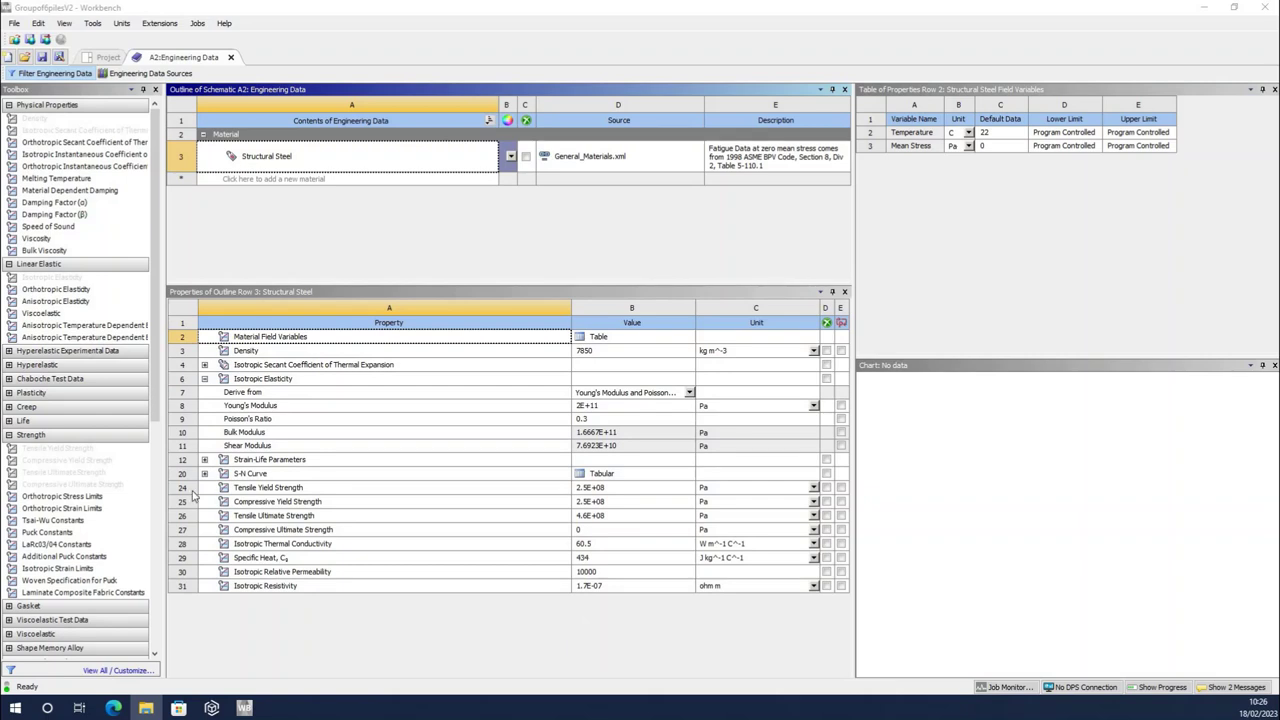
- Create a new material entry named RConcrete in the Engineering Data list
left_click(314, 180)
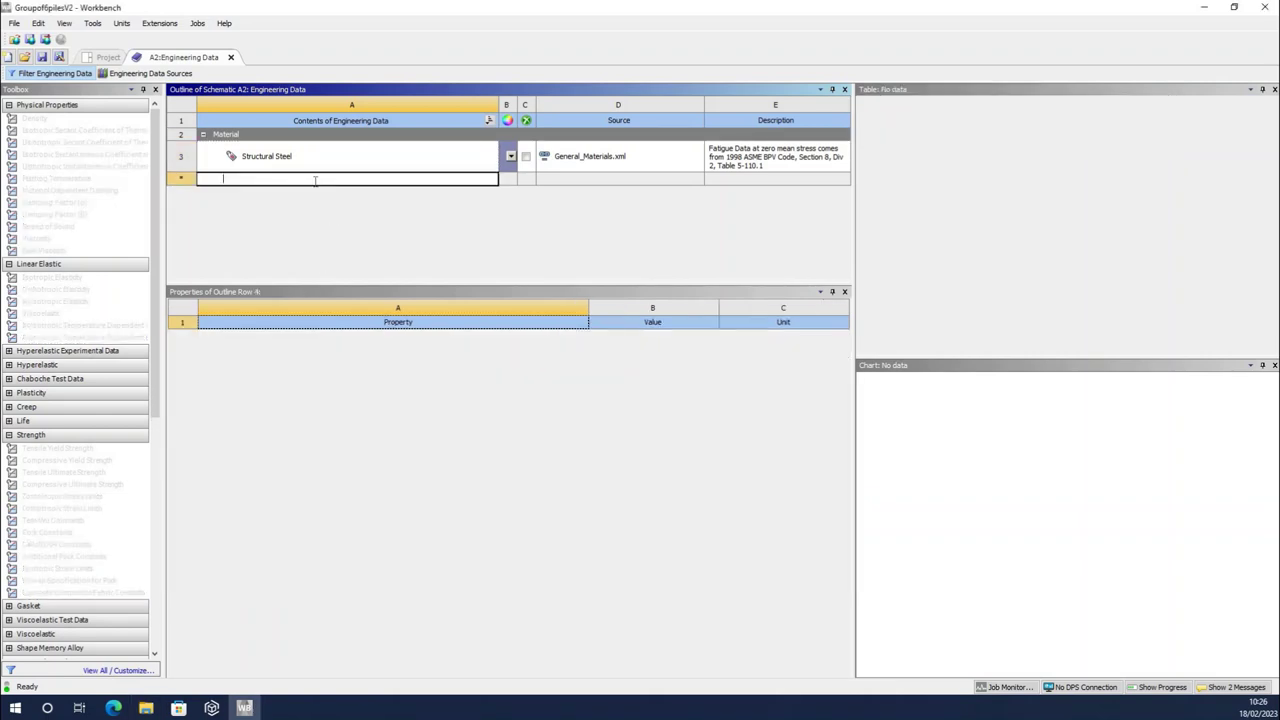
type("Concre")
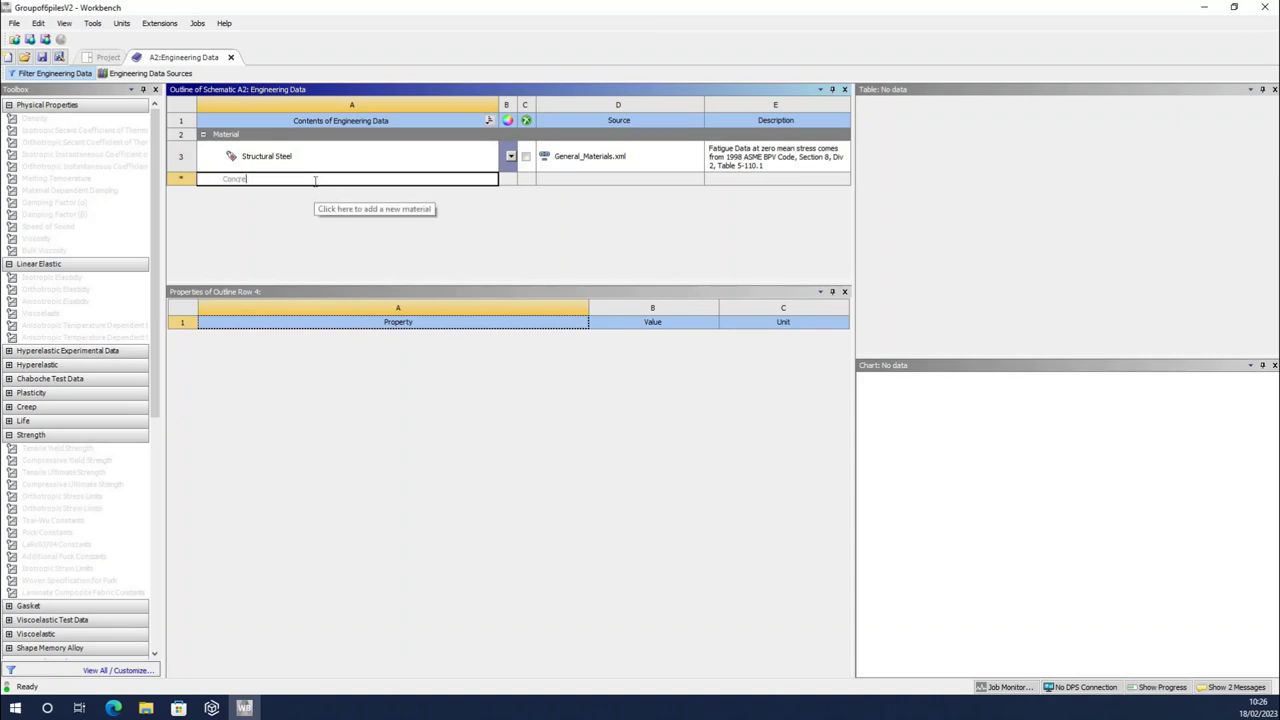
key("BackSpace")
key("BackSpace")
key("BackSpace")
key("BackSpace")
key("BackSpace")
key("BackSpace")
type("R")
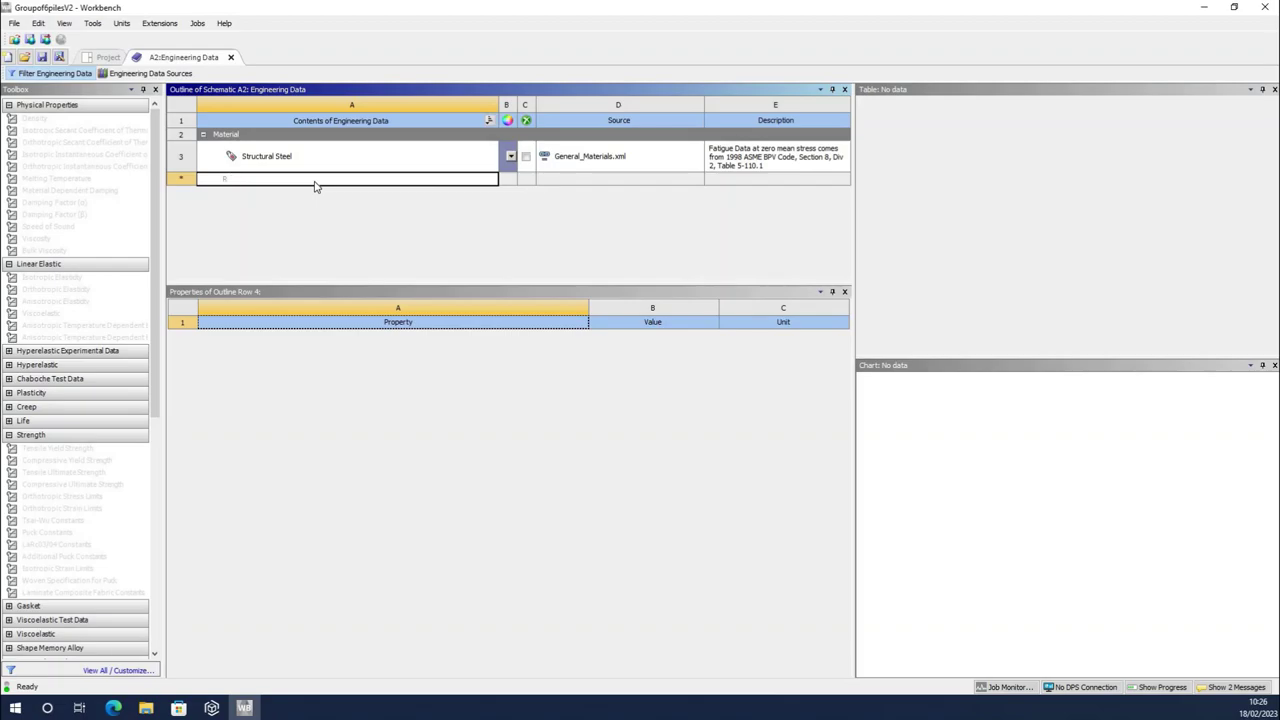
type("Concrete")
key("Return")
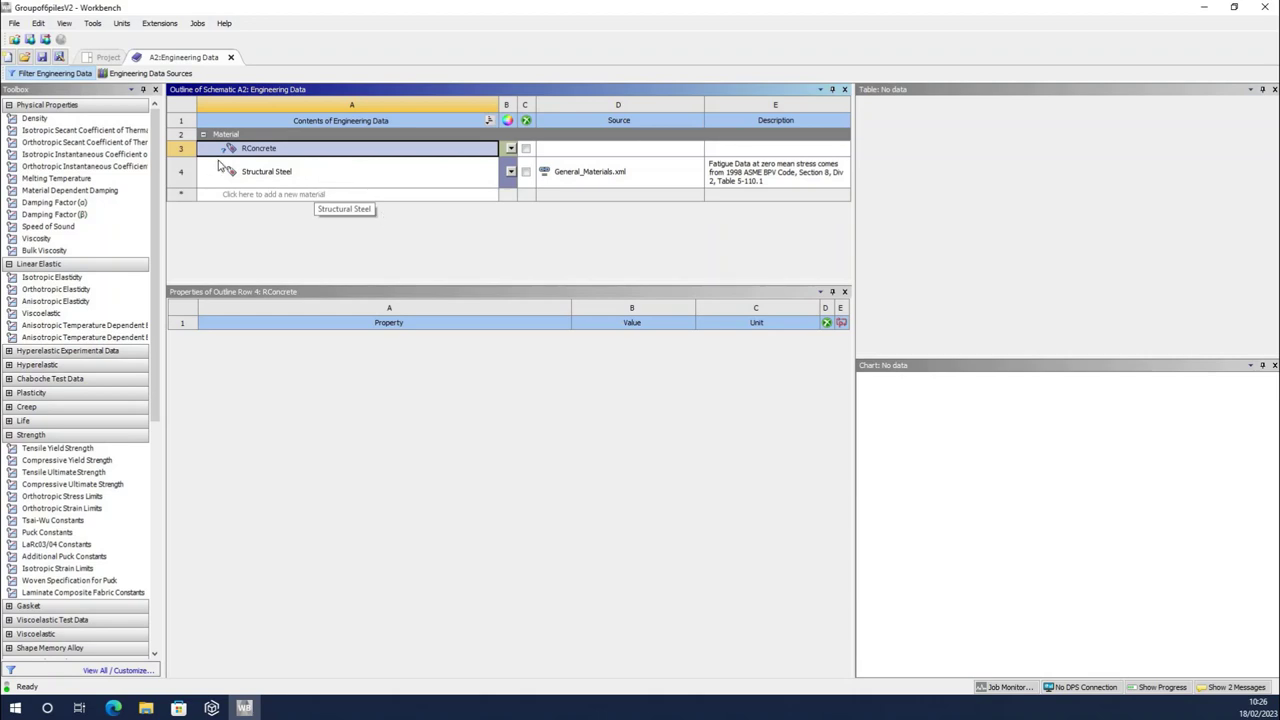
- Add a Density property to RConcrete and set it to 2500 kg m^-3
left_click(40, 142)
left_click_drag(34, 118, 610, 350)
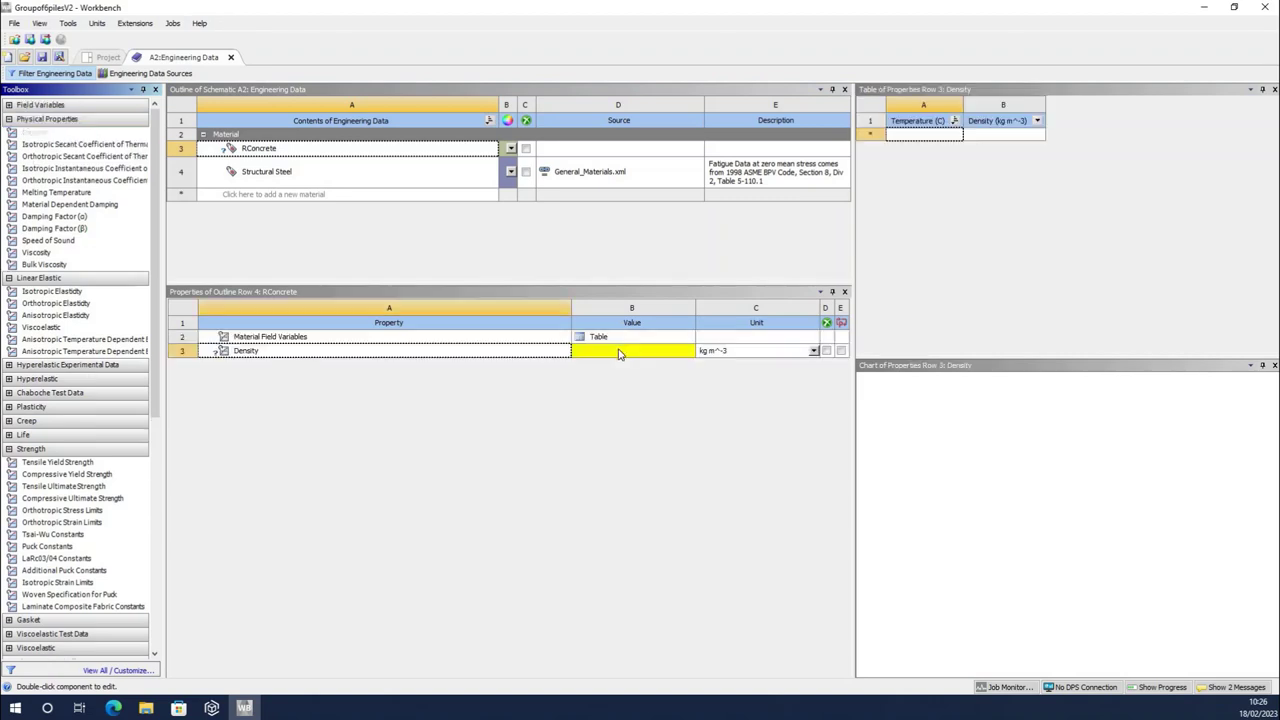
left_click(617, 357)
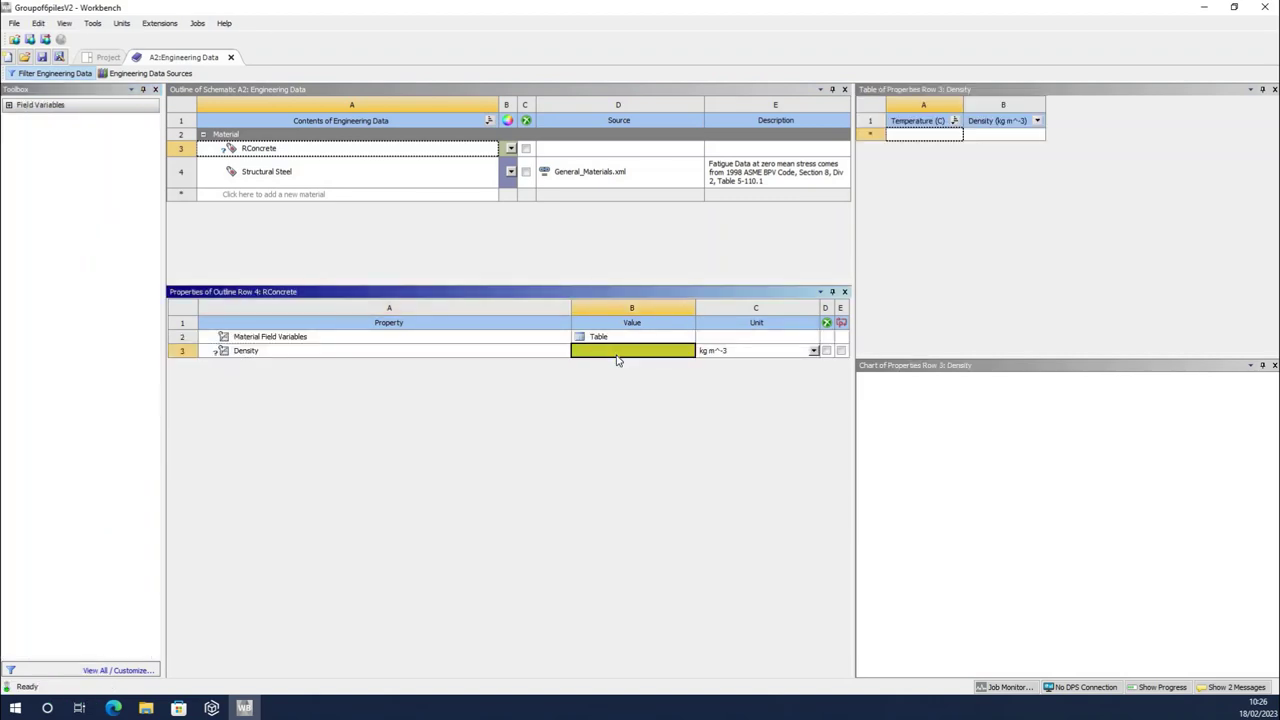
type("2500")
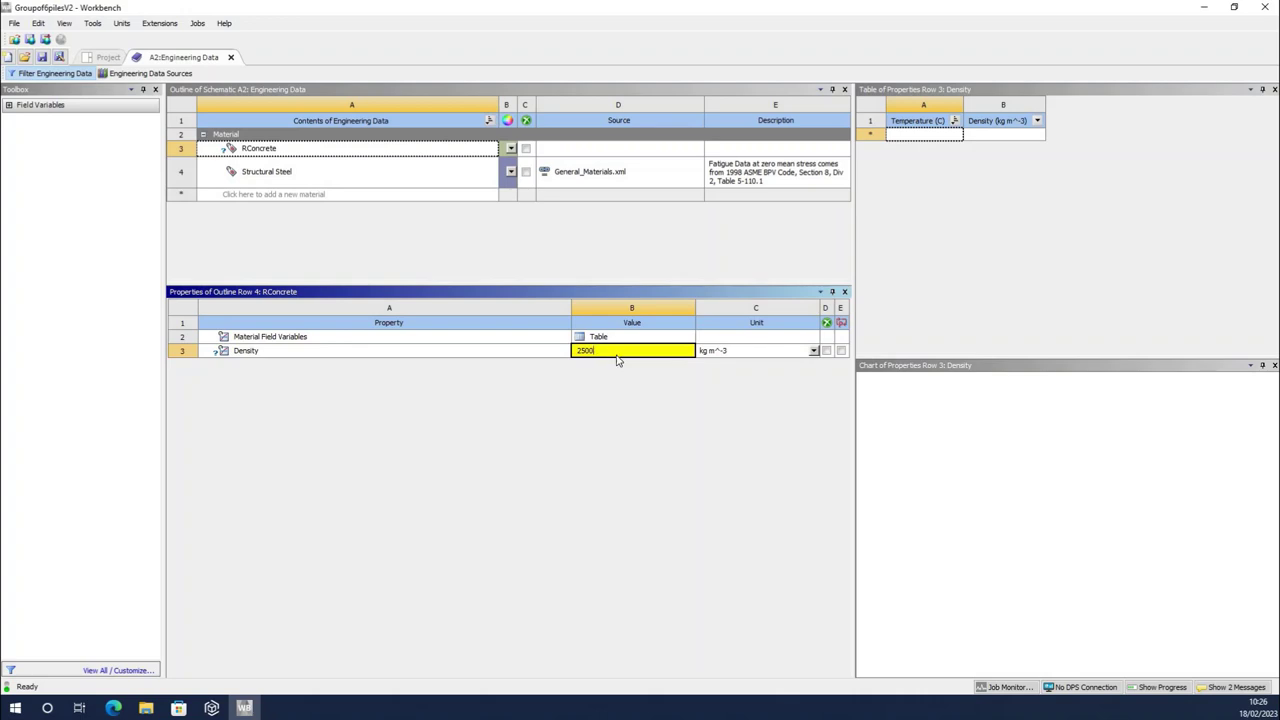
key("Return")
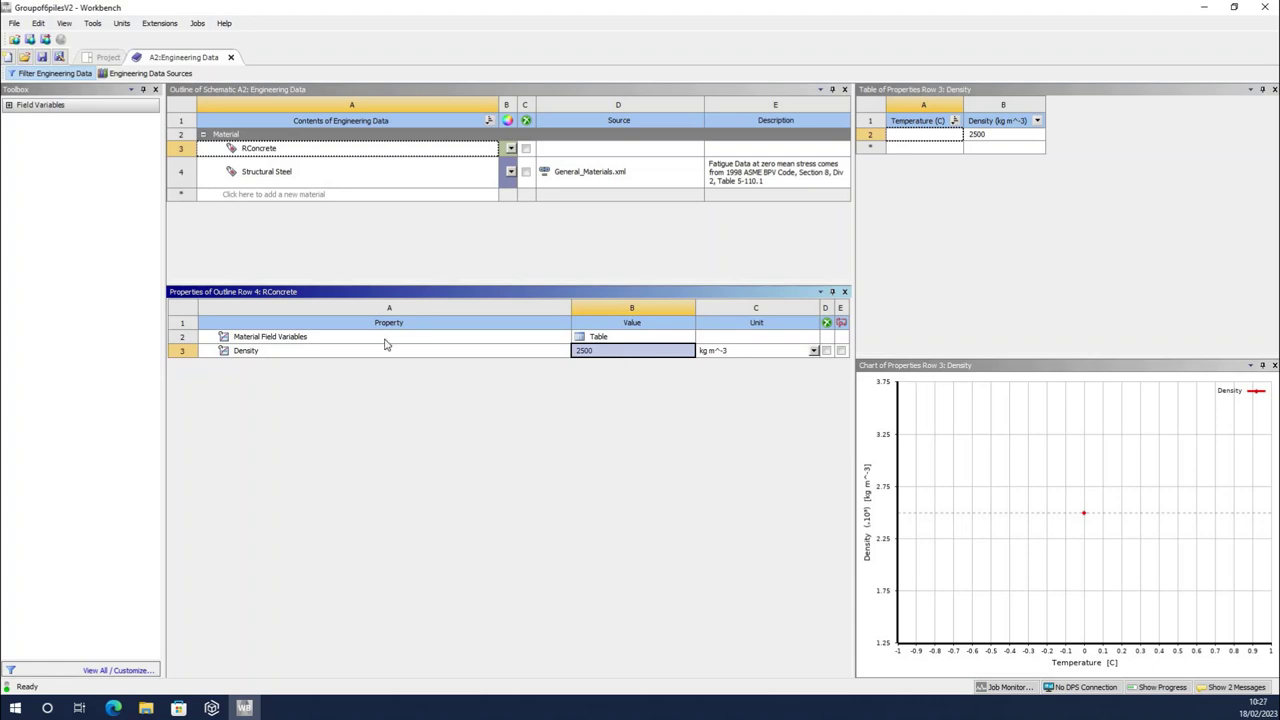
left_click(263, 239)
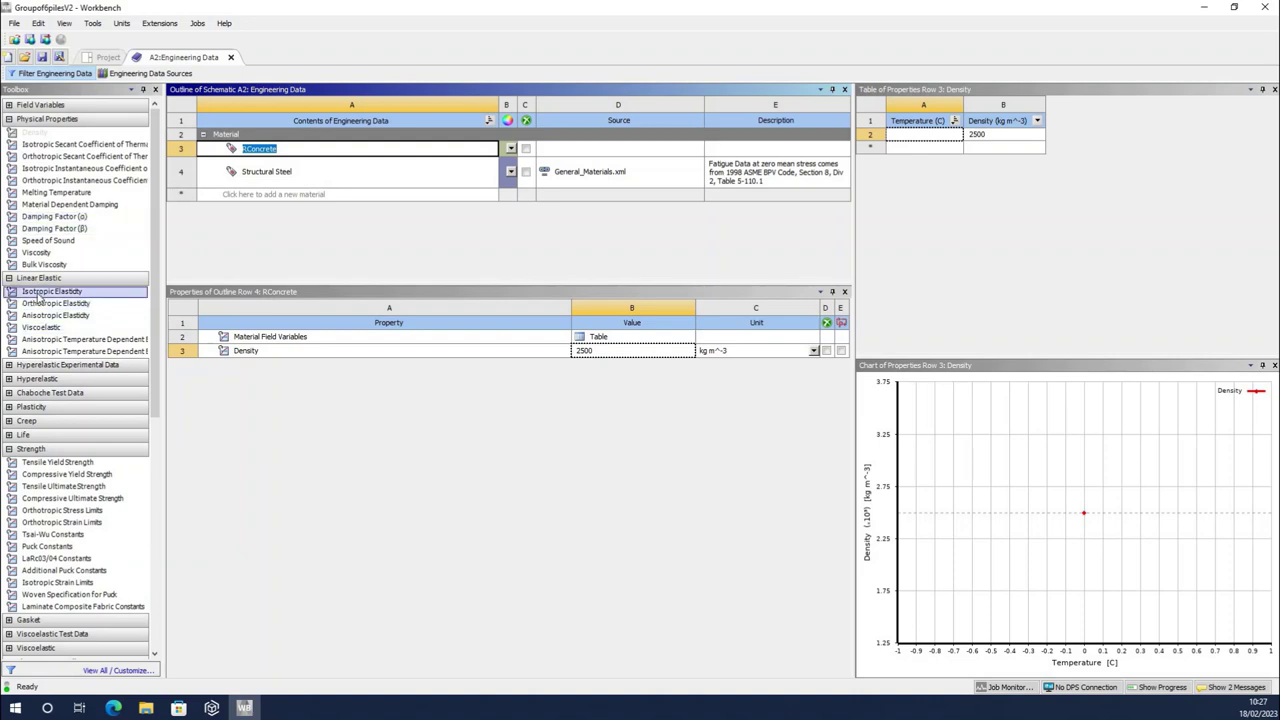
- Add Isotropic Elasticity to RConcrete: Young's Modulus 35000 MPa, Poisson's Ratio 0.25
left_click(41, 296)
left_click_drag(483, 520, 483, 520)
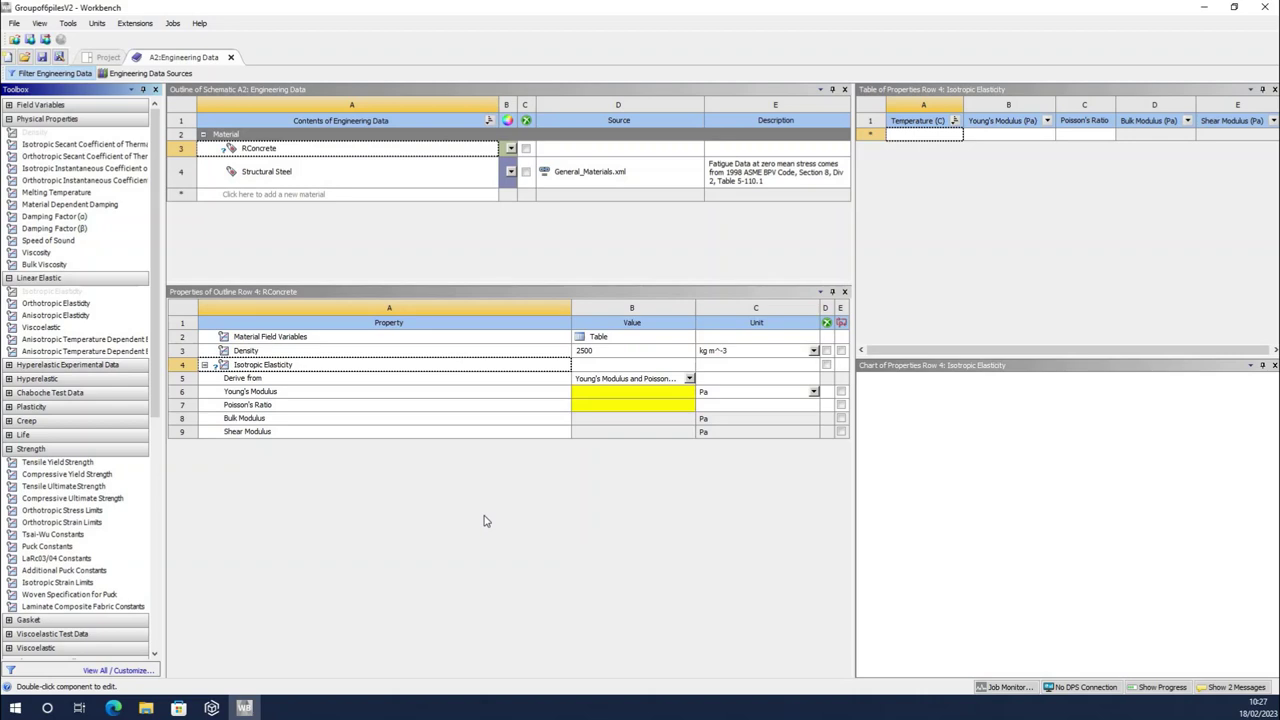
left_click(813, 392)
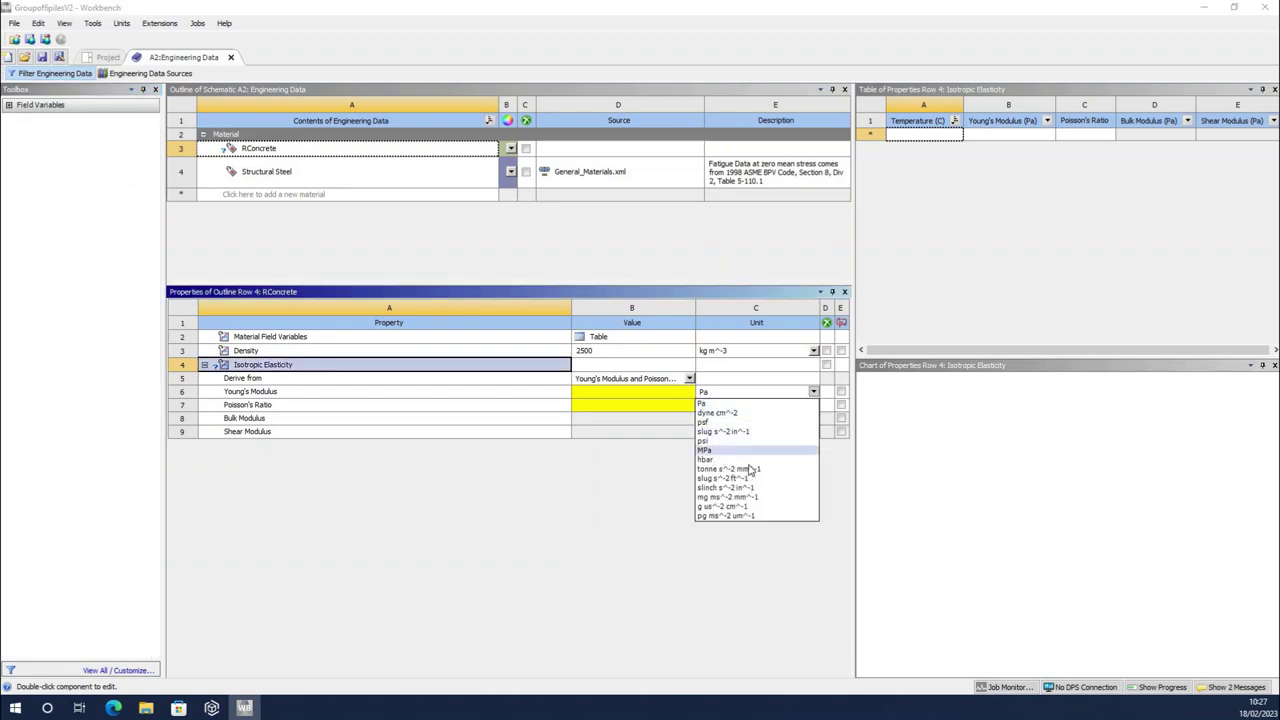
left_click(745, 450)
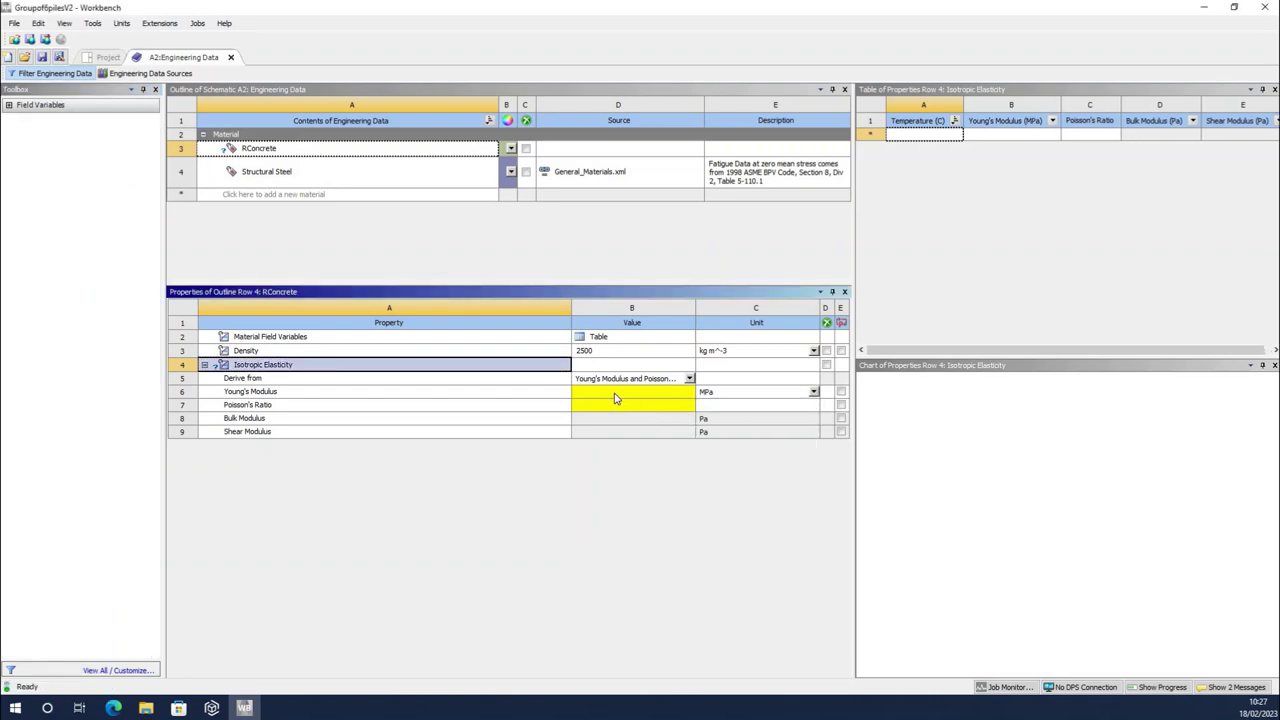
left_click(615, 396)
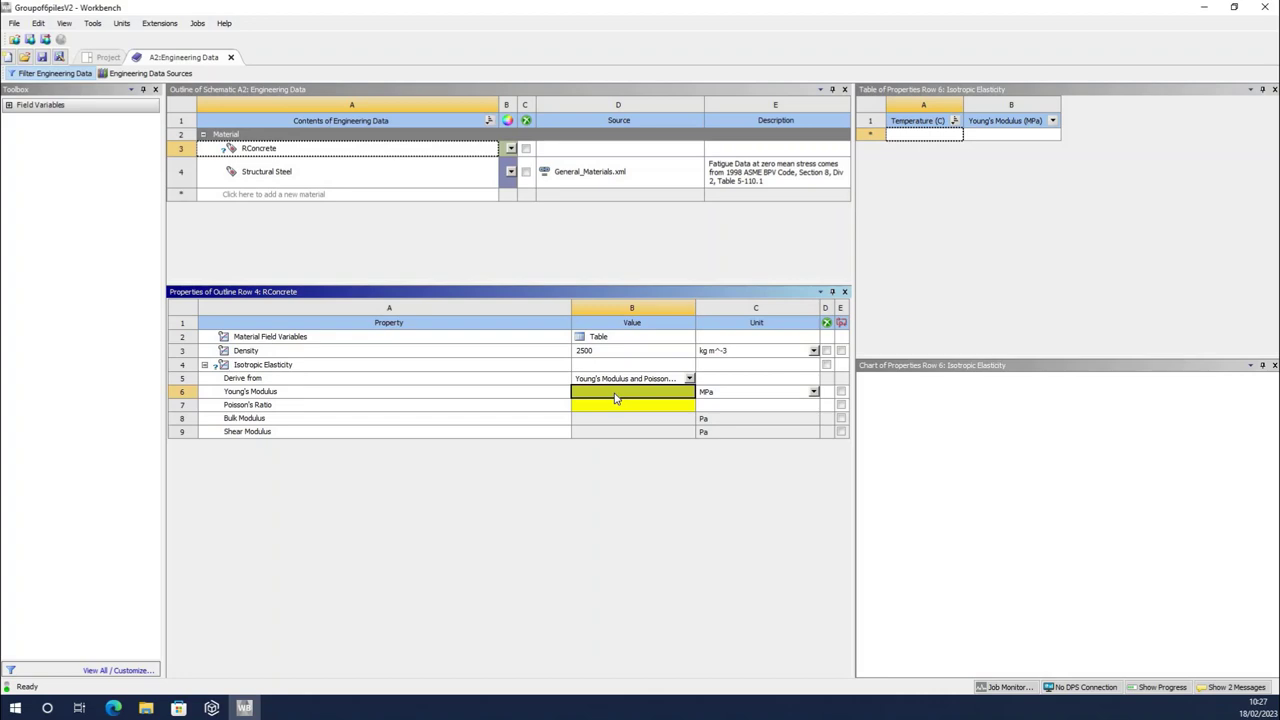
type("35000")
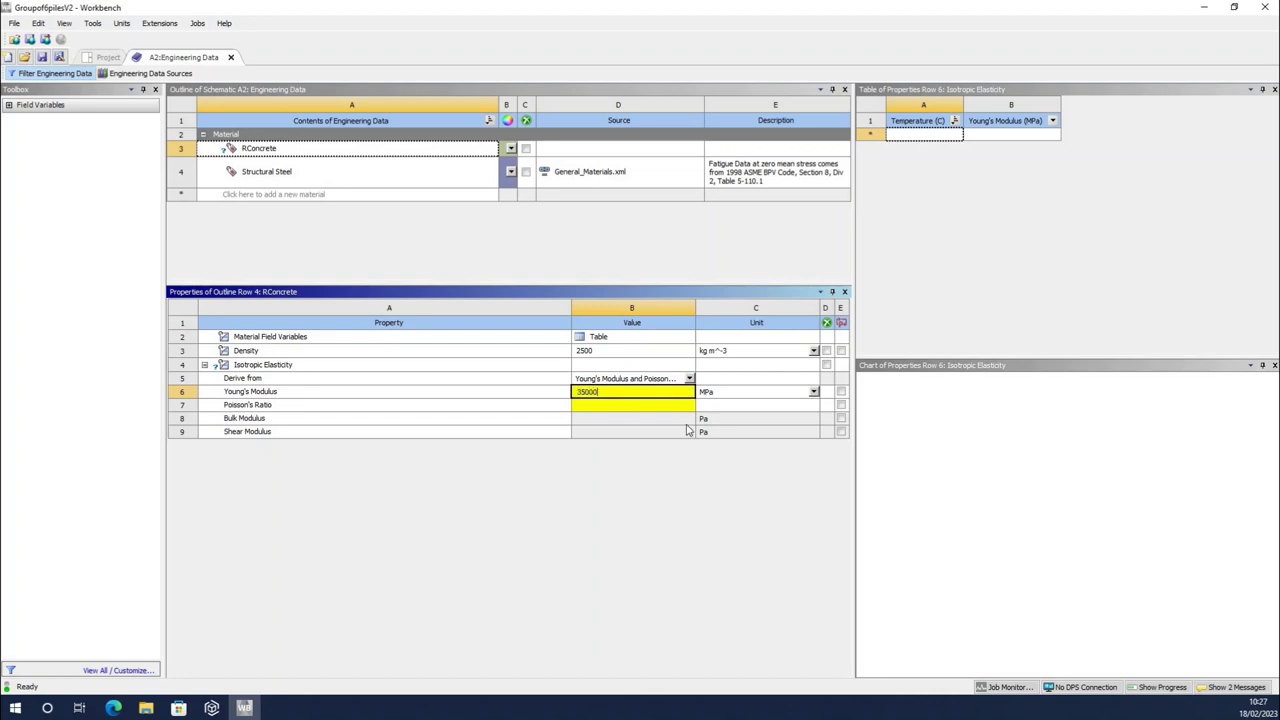
left_click(624, 406)
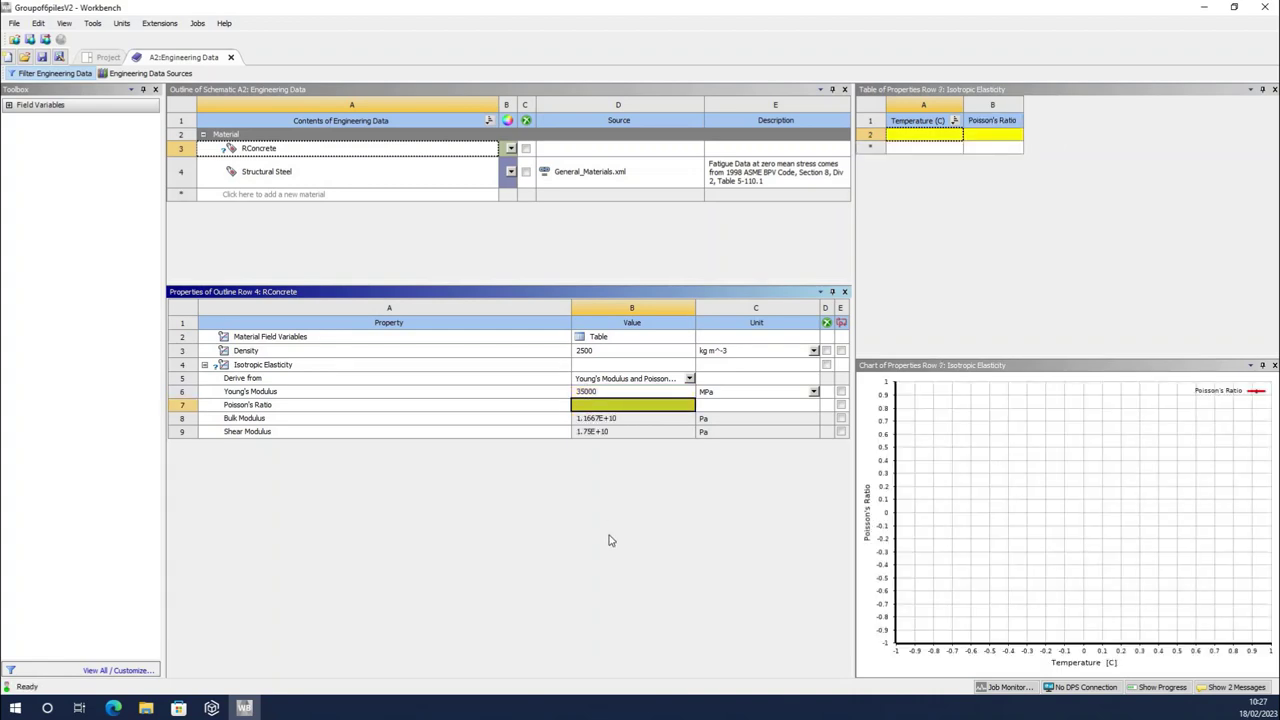
type("0.25")
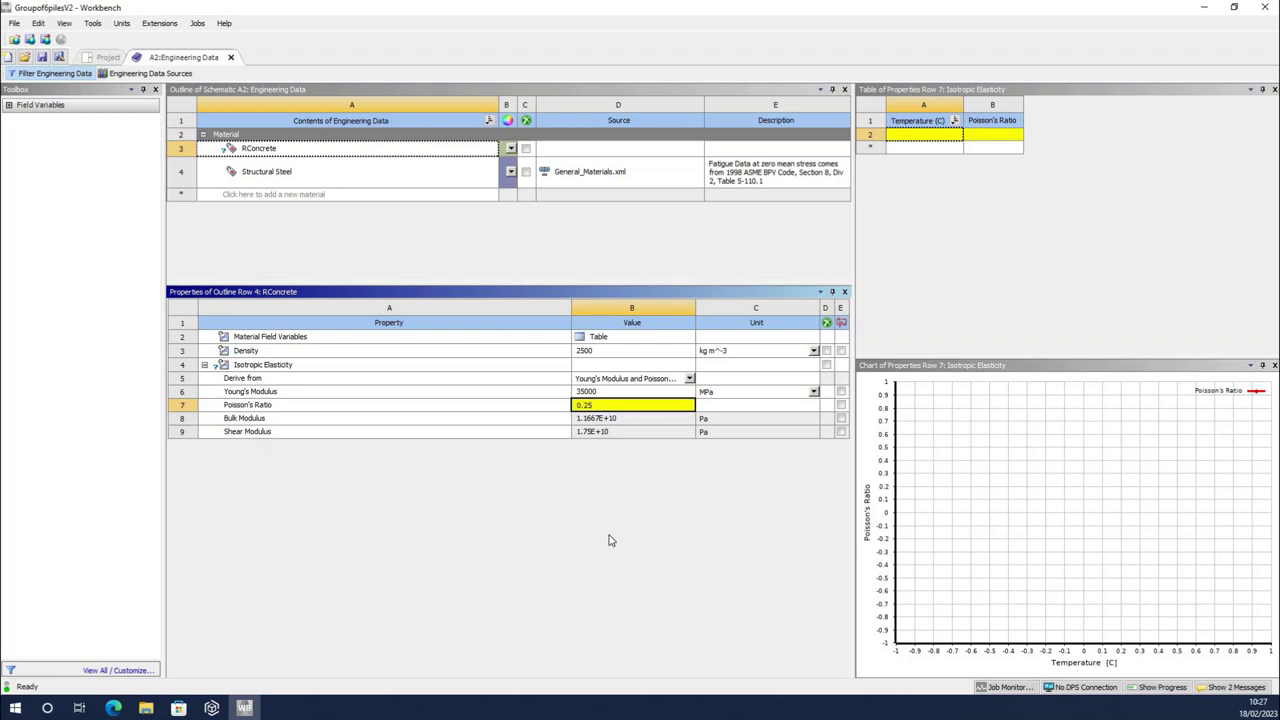
key("Return")
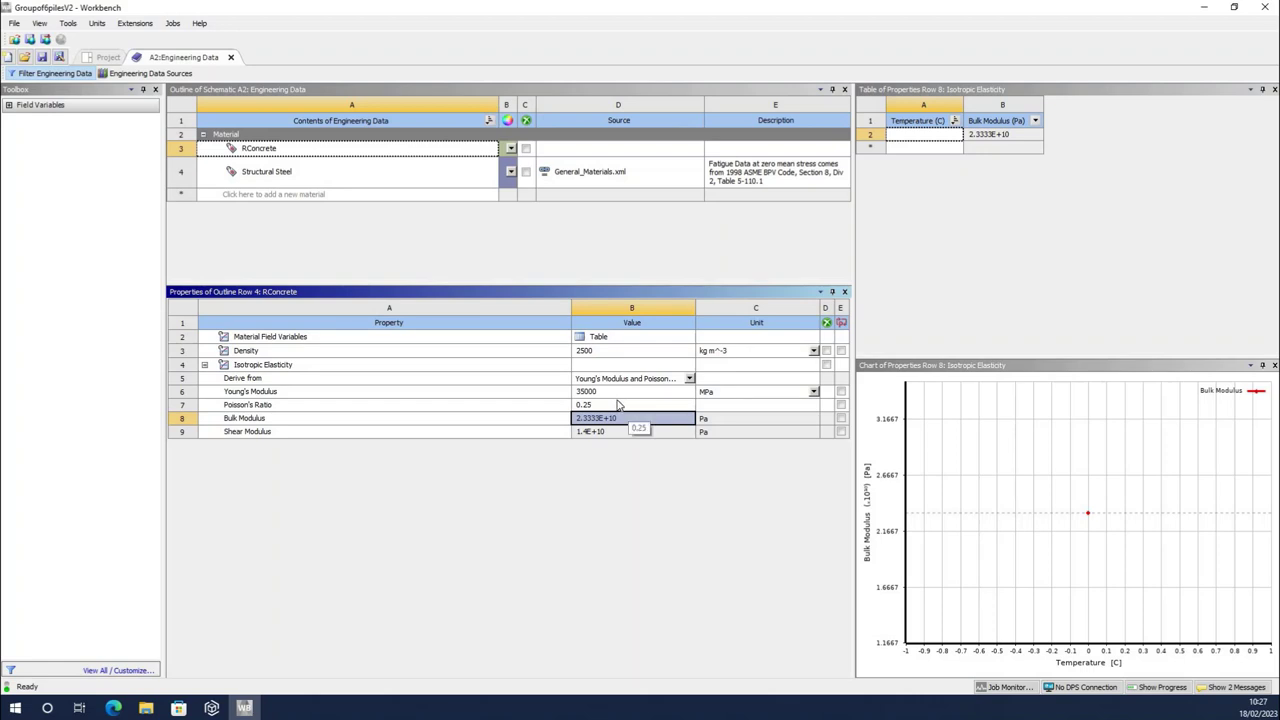
left_click(689, 380)
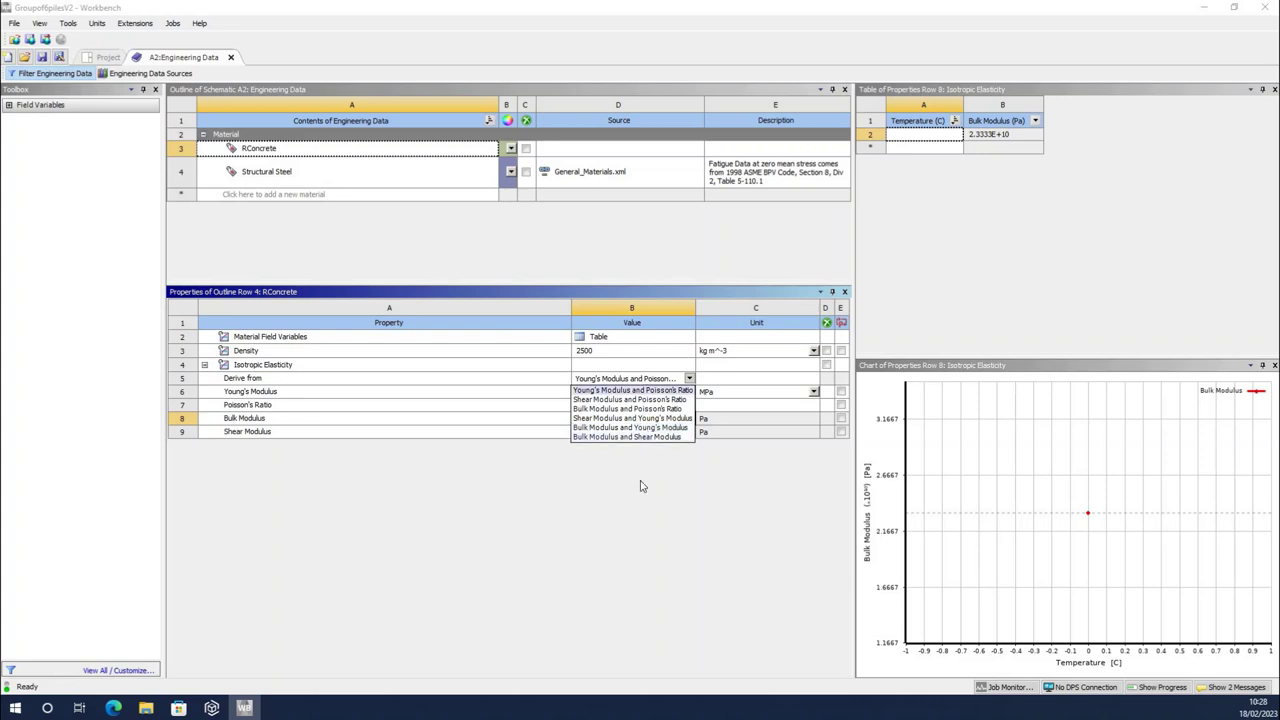
left_click(651, 434)
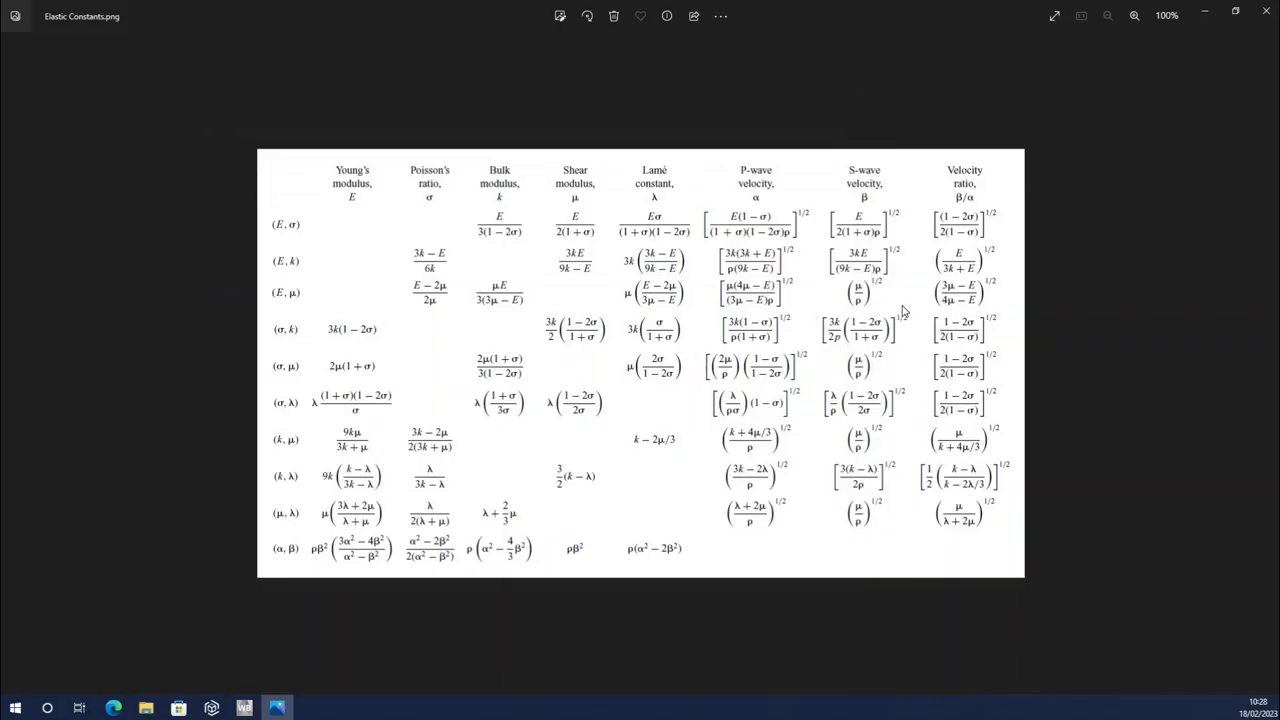
- Zoom into the Elastic Constants.png reference table, then close the Photos window
scroll(643, 368, "up", 2)
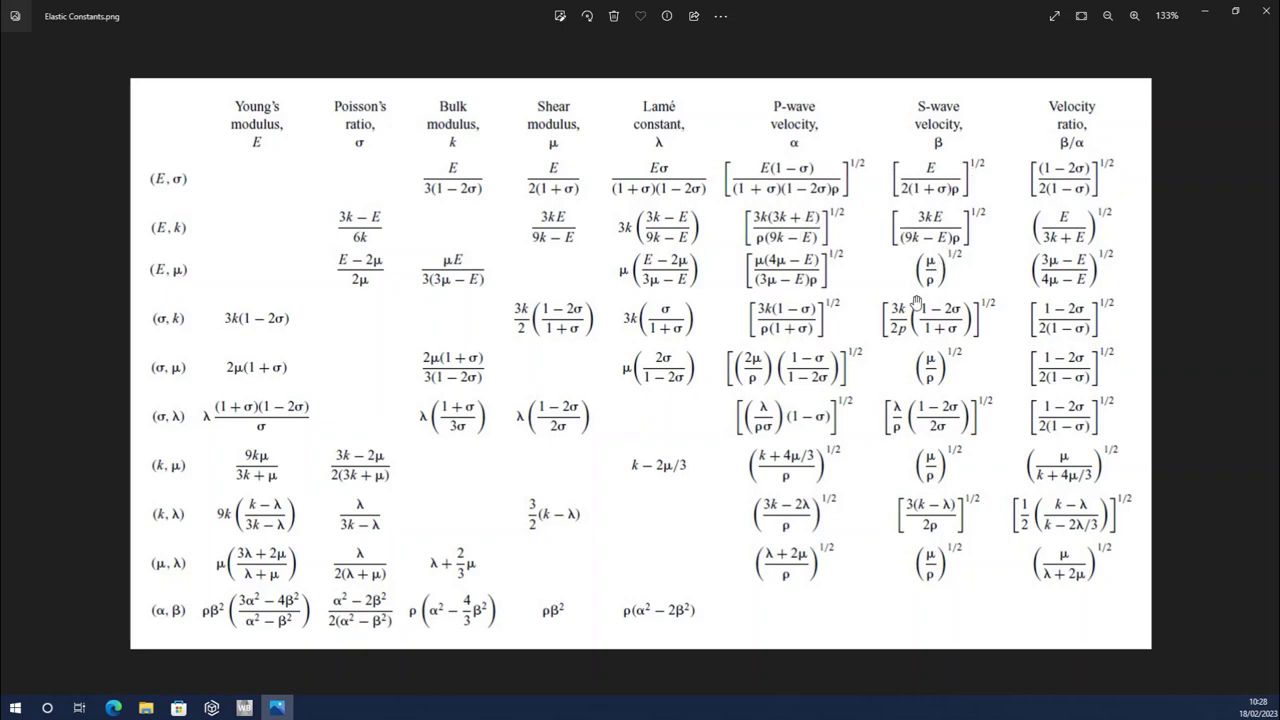
left_click(1268, 13)
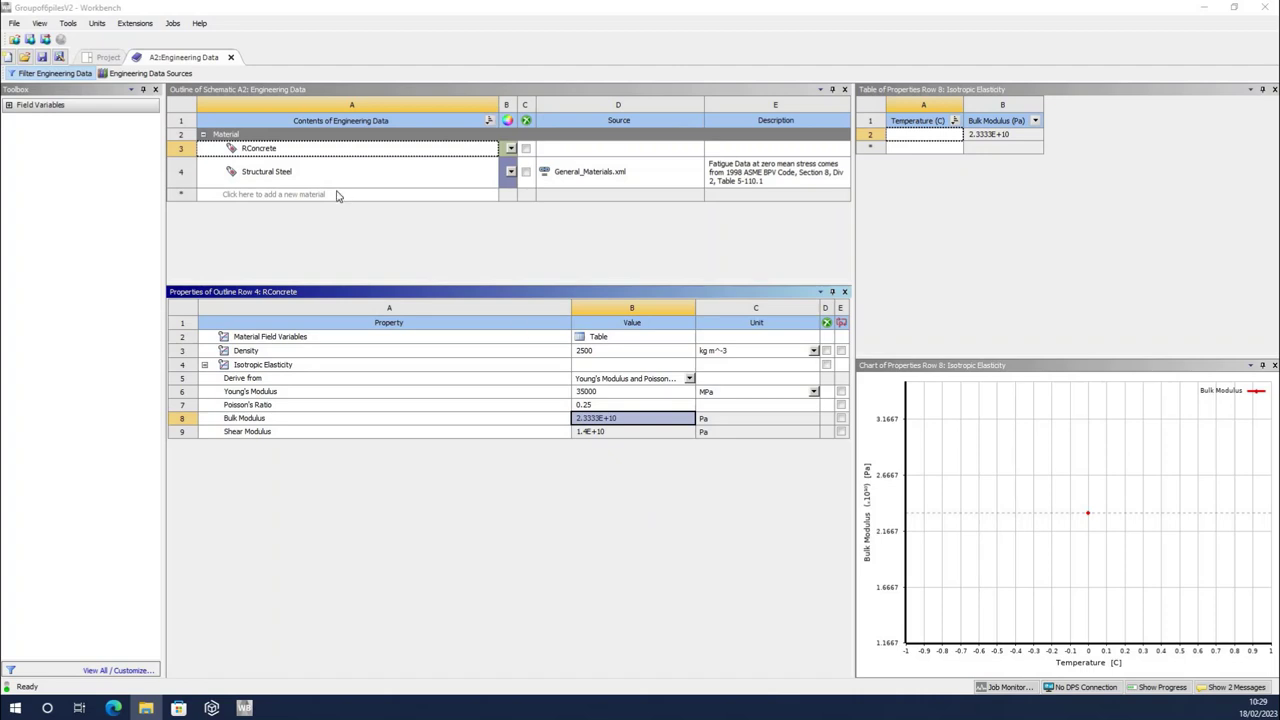
- Add Tensile and Compressive Yield Strength to RConcrete, both with MPa units
left_click(263, 148)
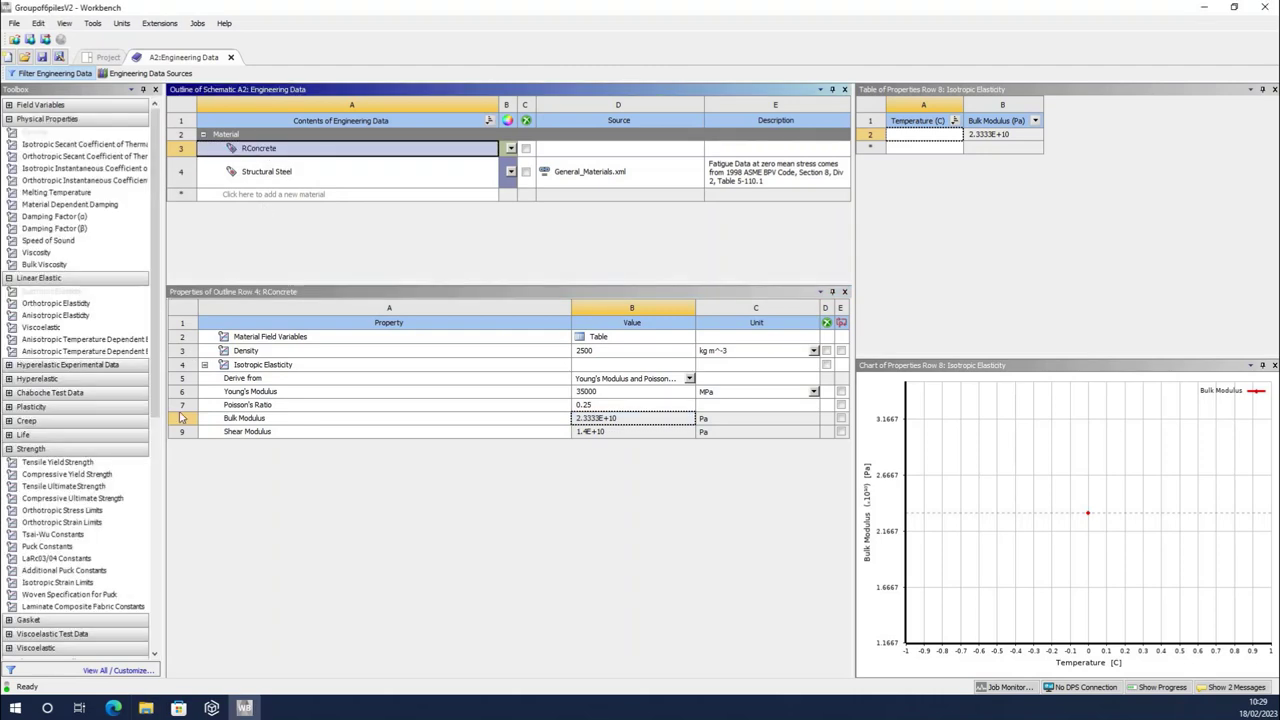
left_click(263, 148)
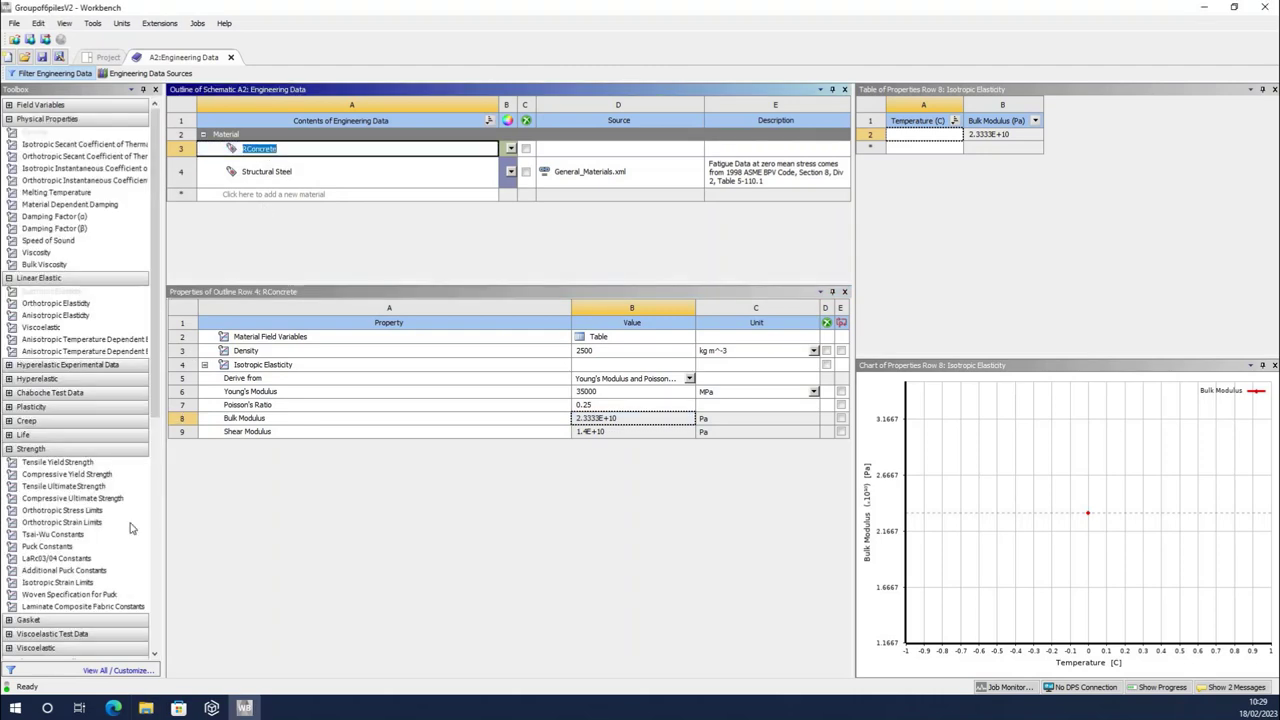
left_click(51, 463)
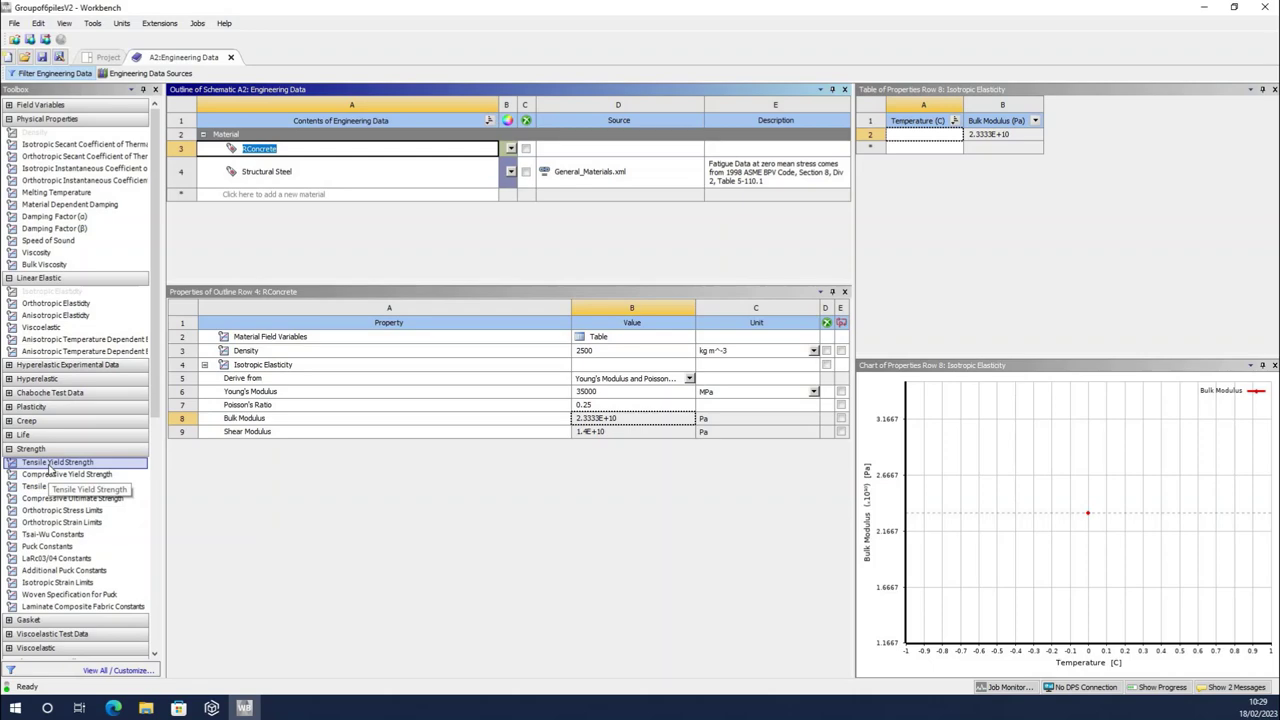
double_click(51, 463)
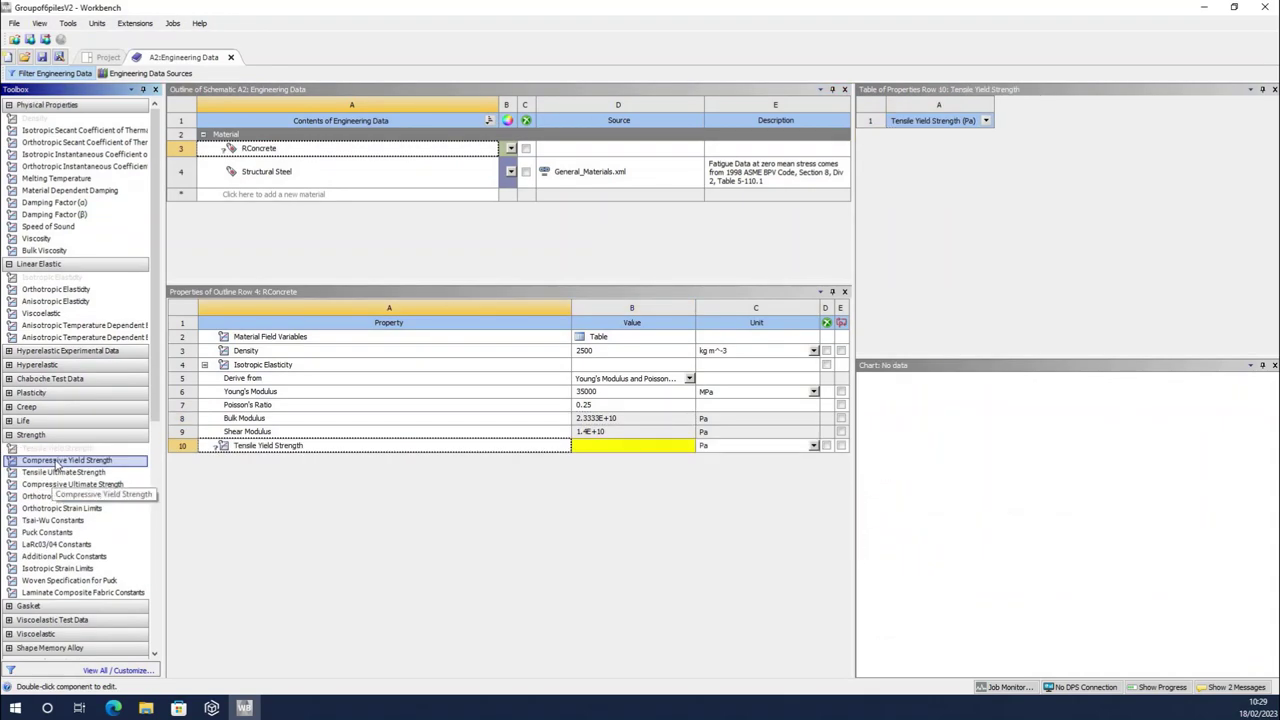
double_click(57, 462)
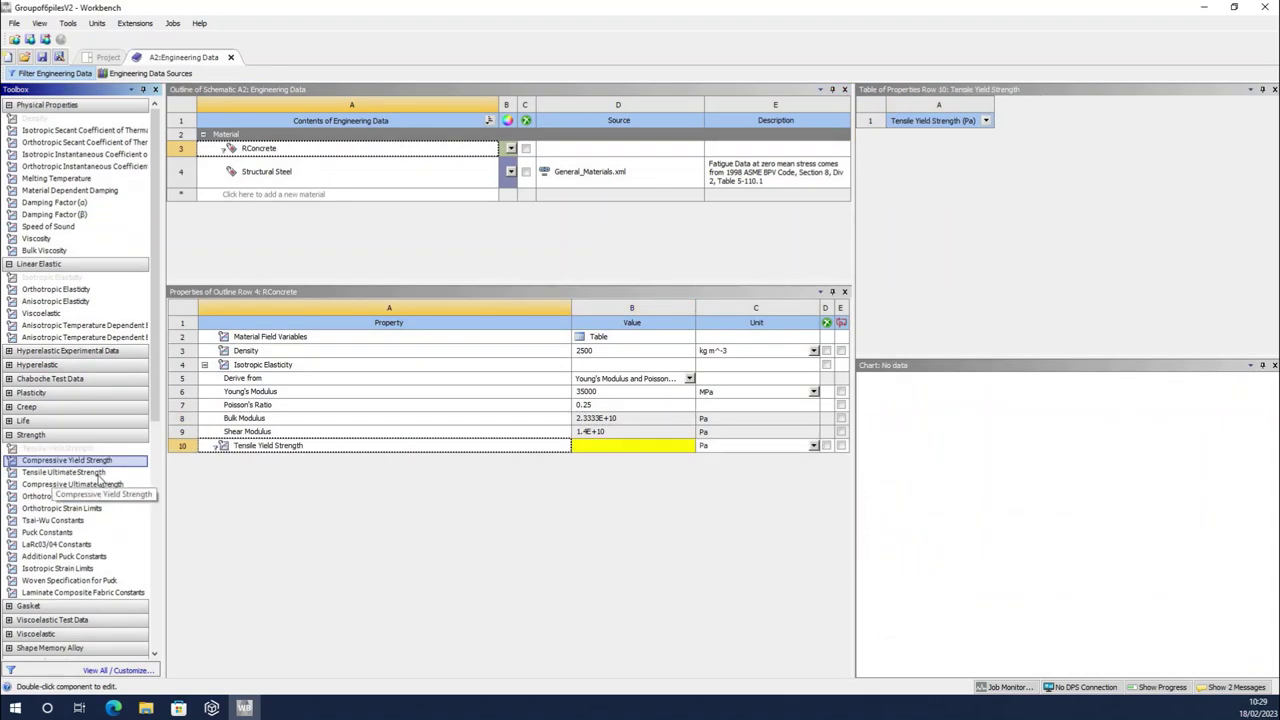
left_click(813, 446)
left_click(745, 504)
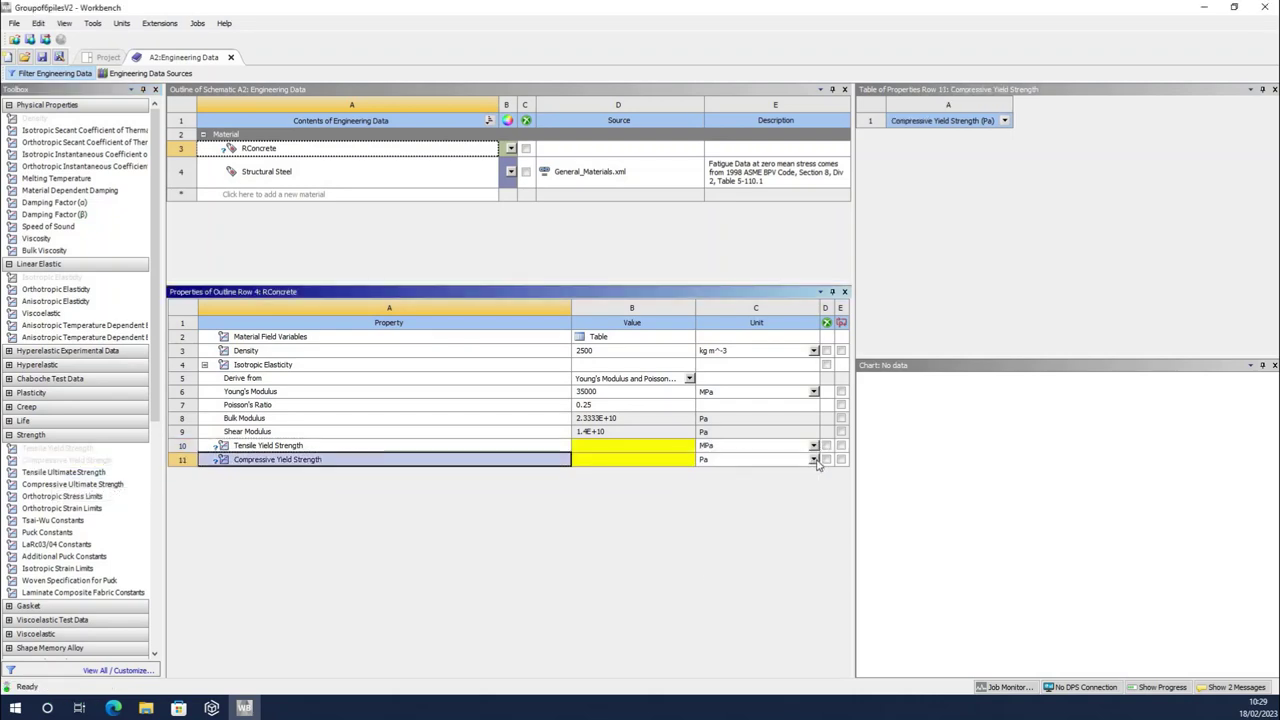
left_click(814, 460)
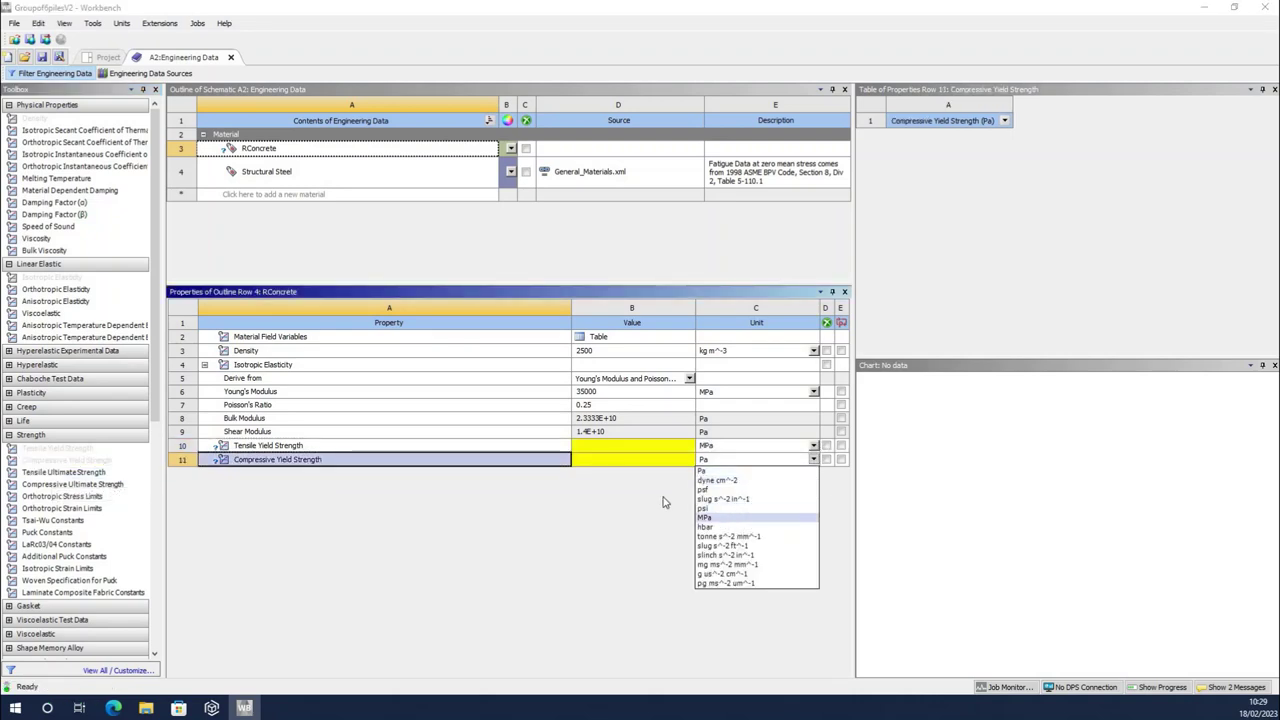
key("Return")
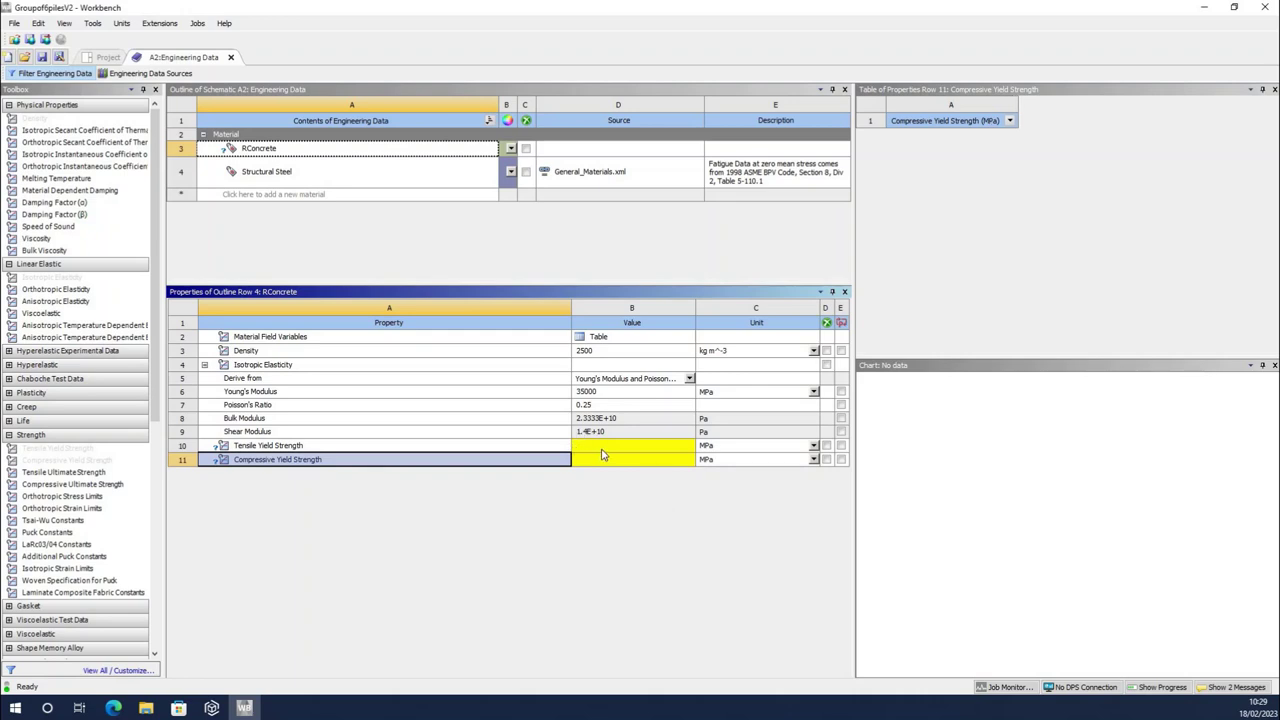
- Enter RConcrete's tensile yield strength 30 MPa and compressive yield strength 40 MPa
key("Up")
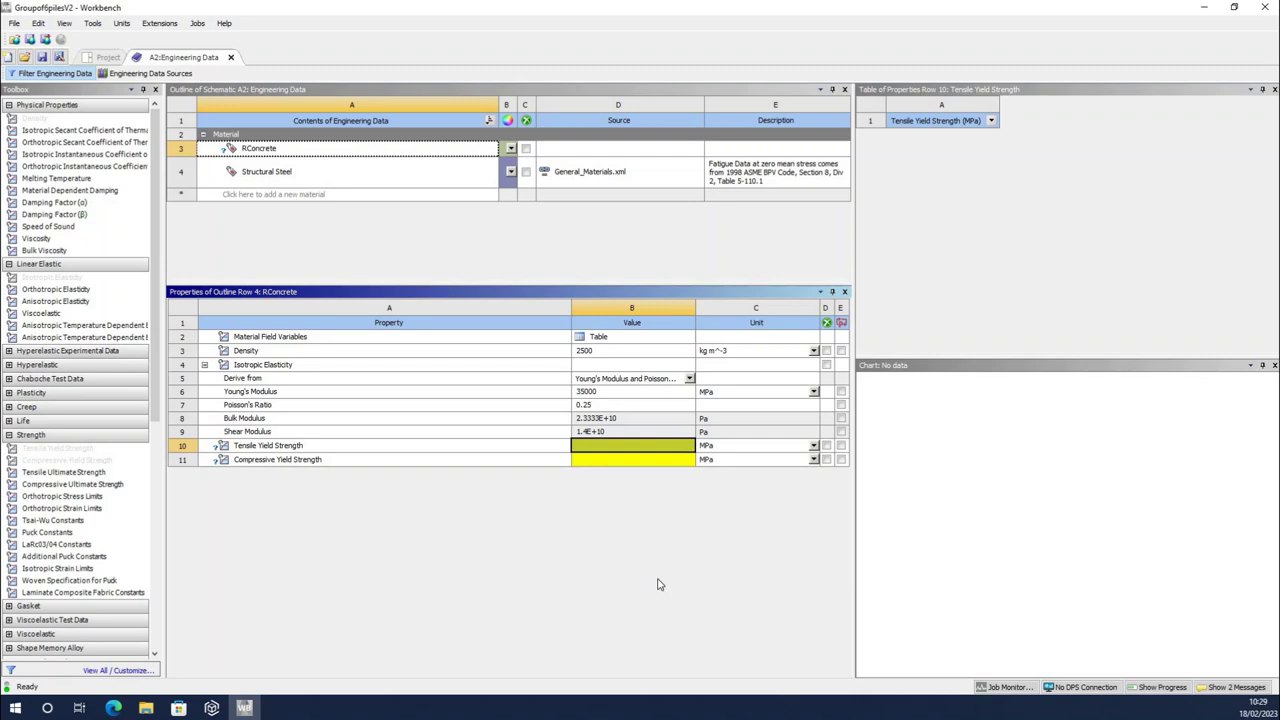
type("30")
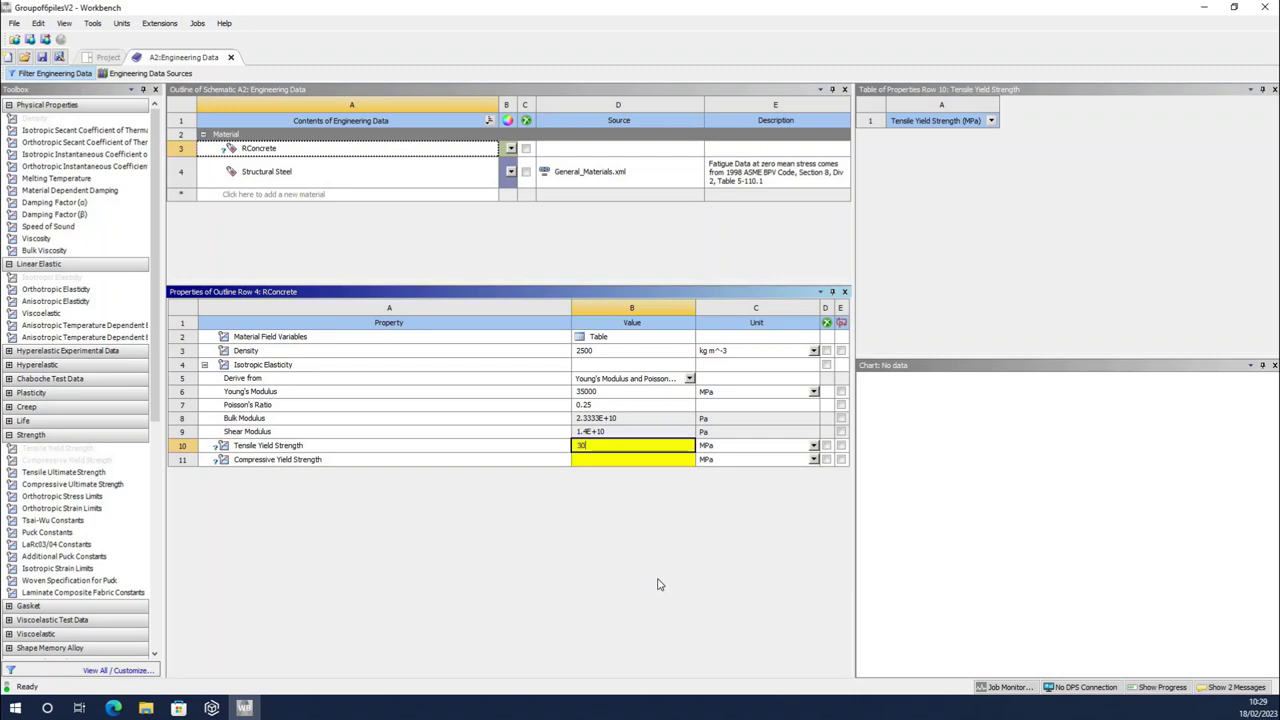
key("Return")
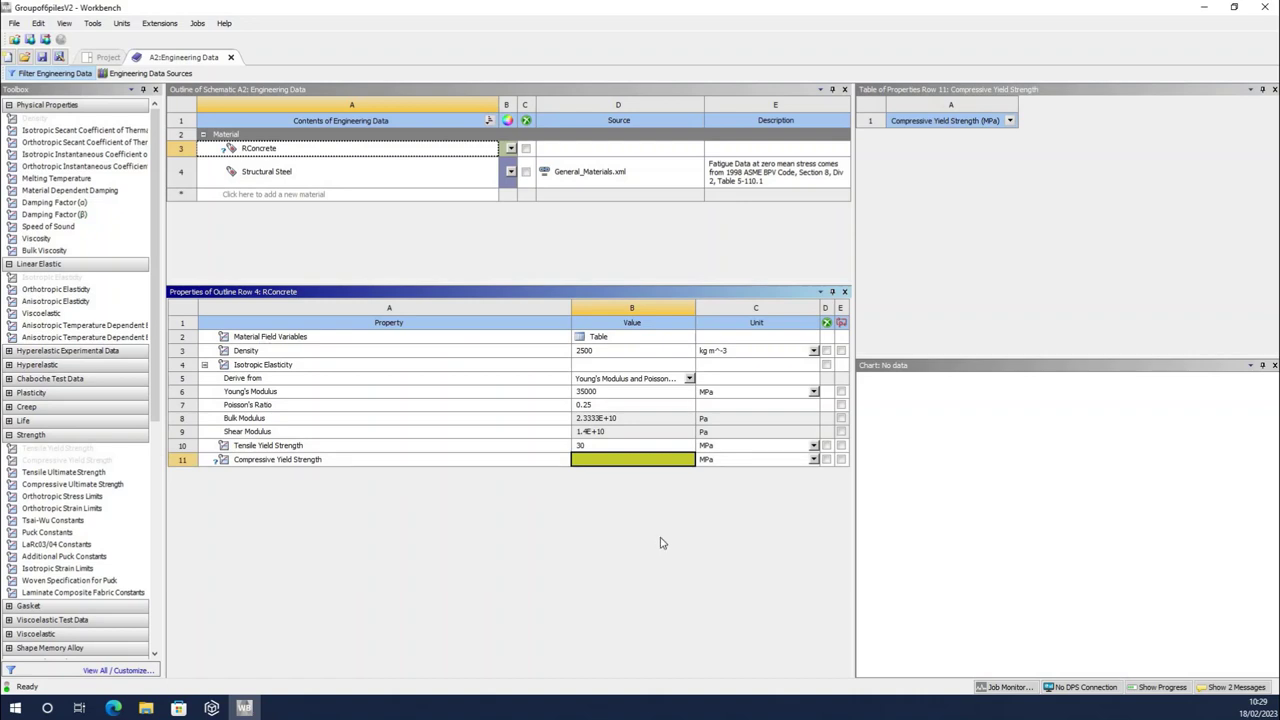
type("40")
key("Return")
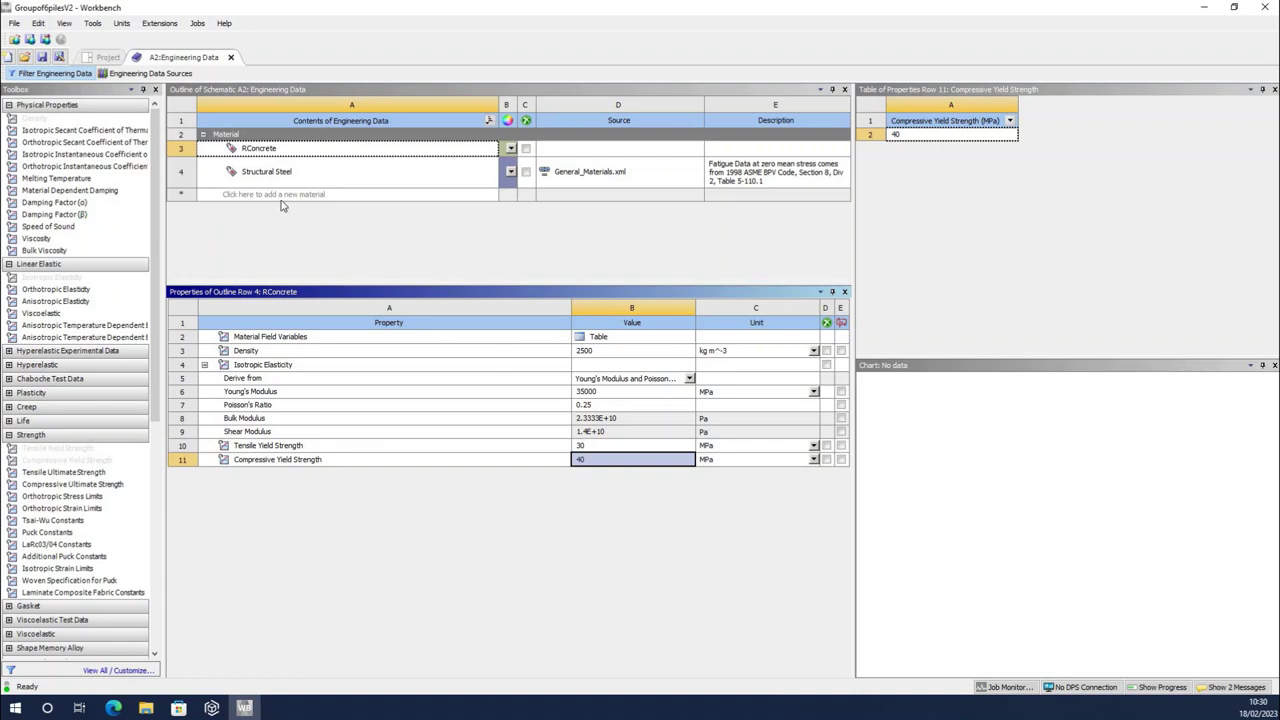
left_click(336, 210)
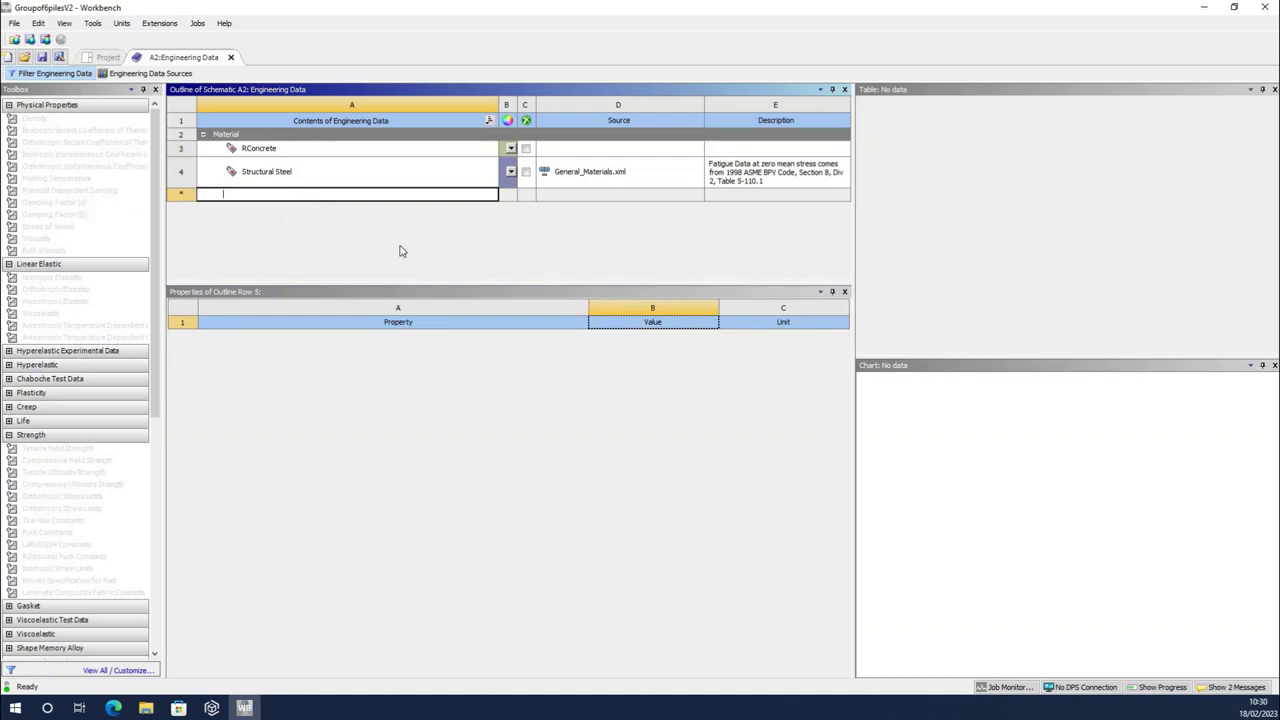
- Name the new material Soil1, give it density 1800 kg m^-3, and add Isotropic Elasticity
type("Soil1")
key("Return")
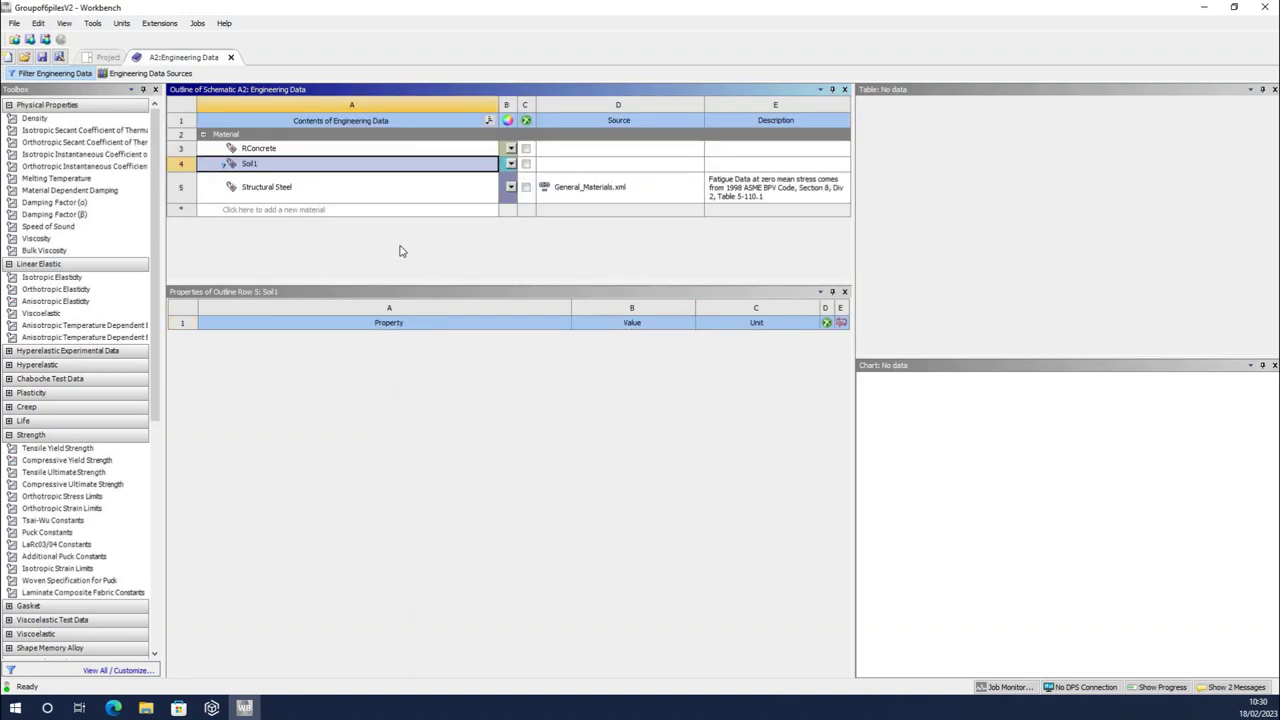
left_click(42, 119)
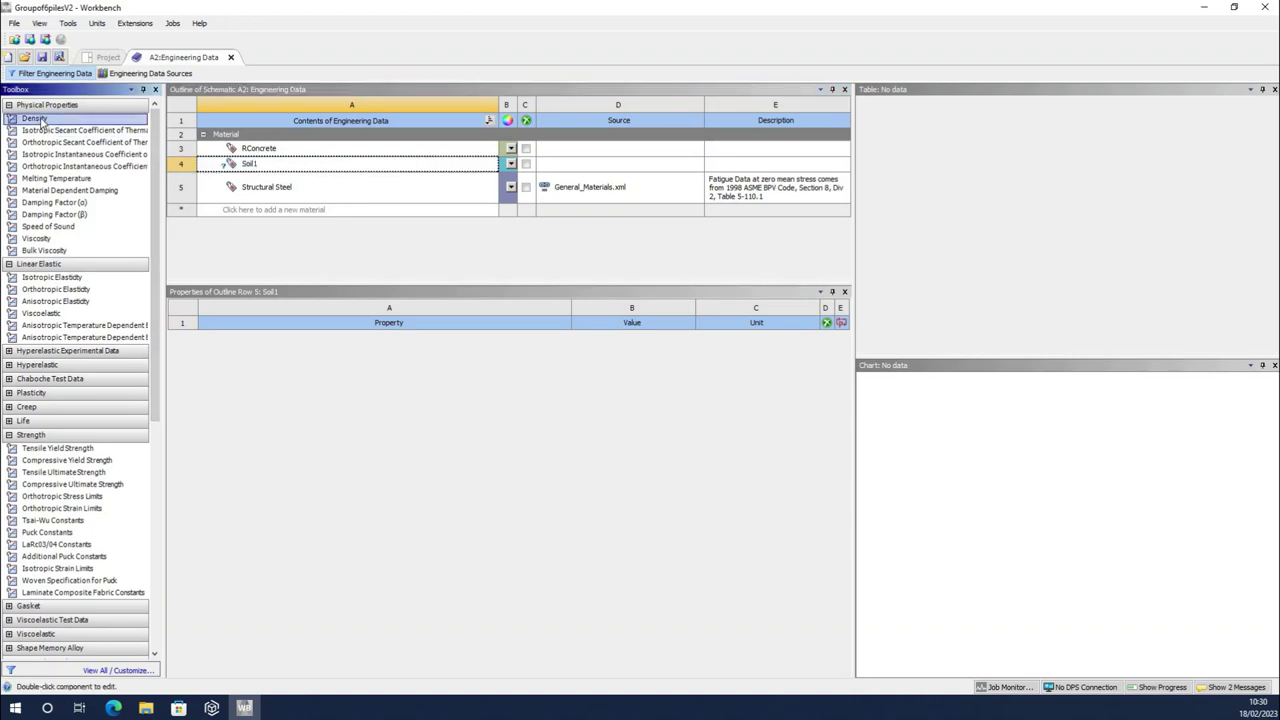
left_click_drag(483, 313, 485, 325)
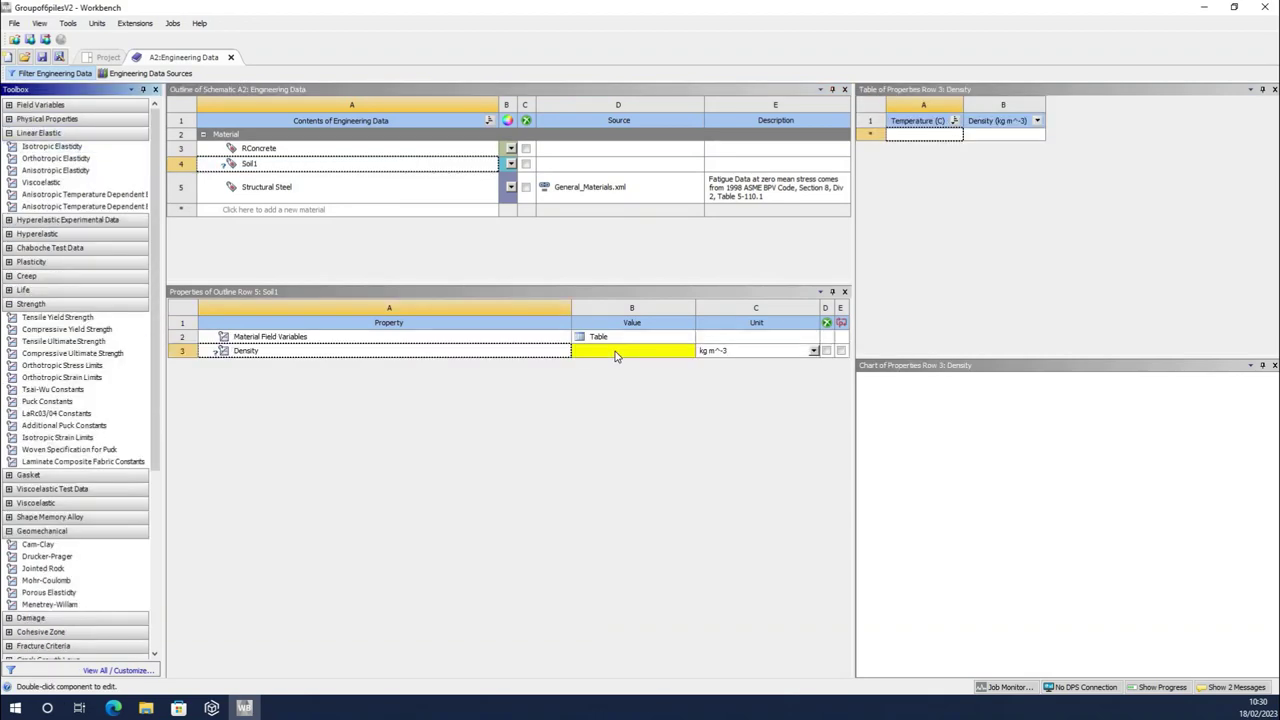
left_click(616, 351)
type("180")
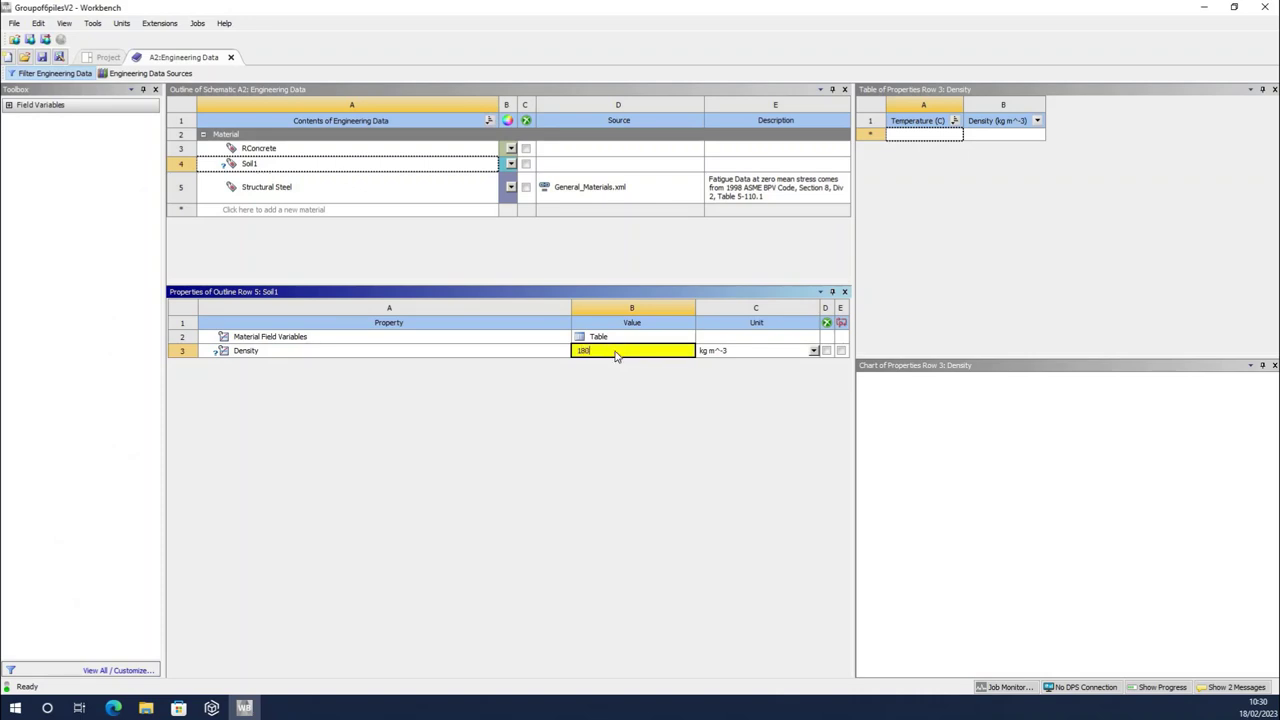
type("0")
key("Return")
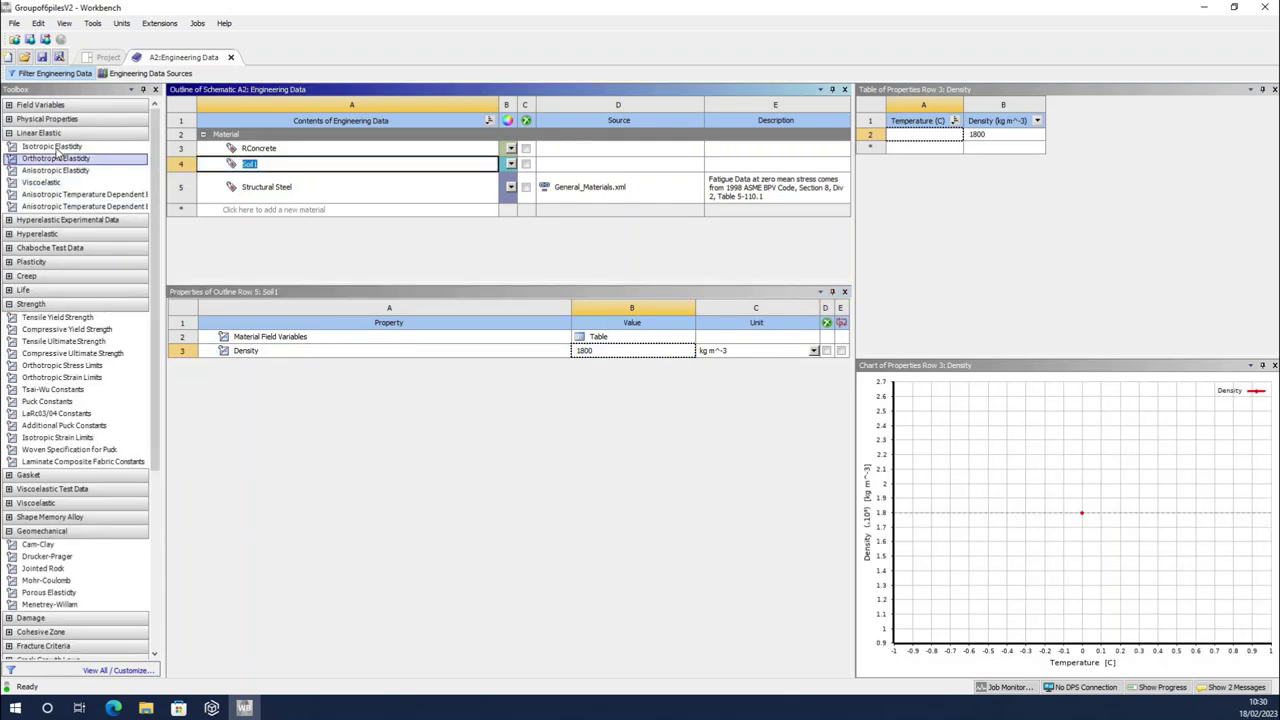
left_click(55, 147)
left_click_drag(56, 150, 700, 414)
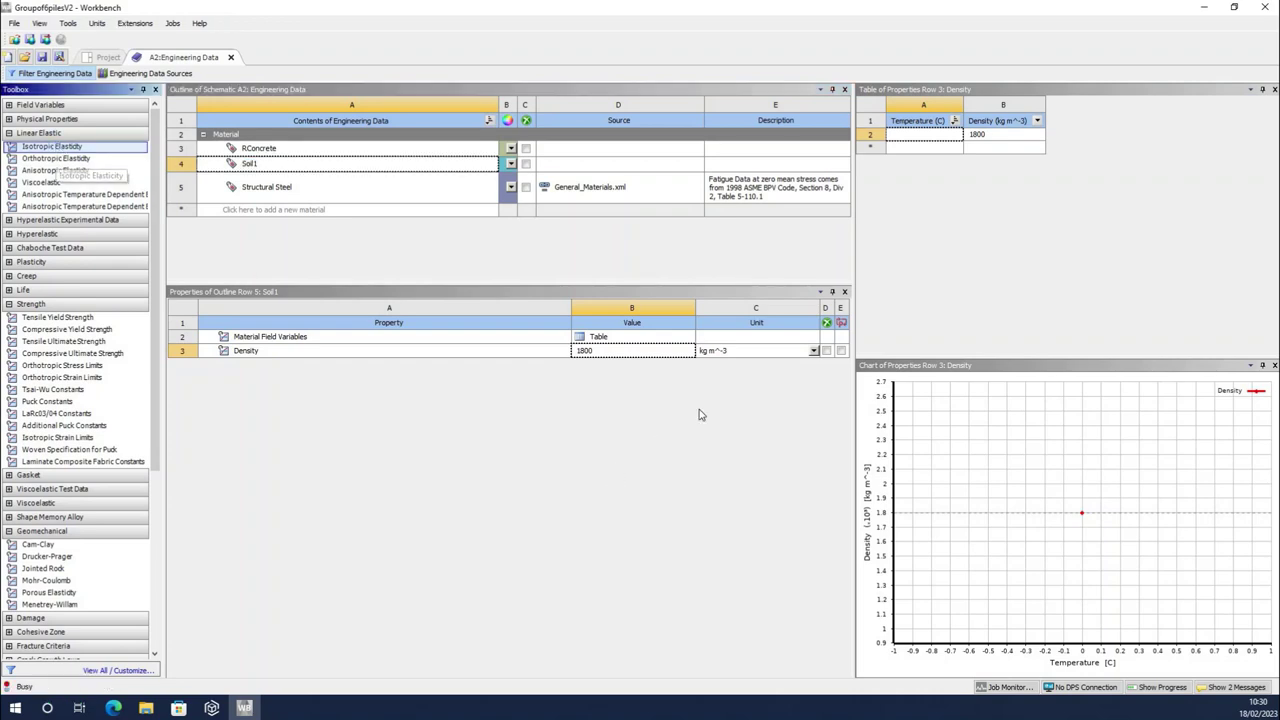
- Set Soil1's Young's Modulus to 100 MPa and Poisson's Ratio to 0.25
left_click(750, 444)
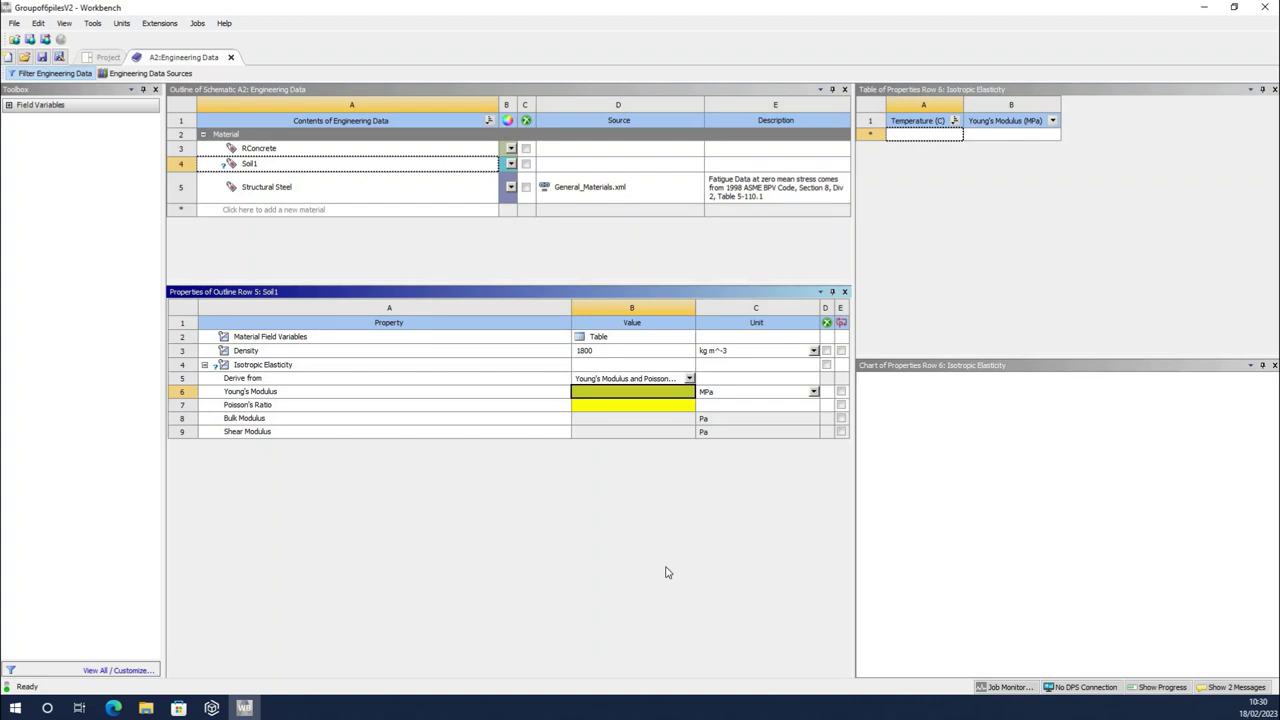
type("100")
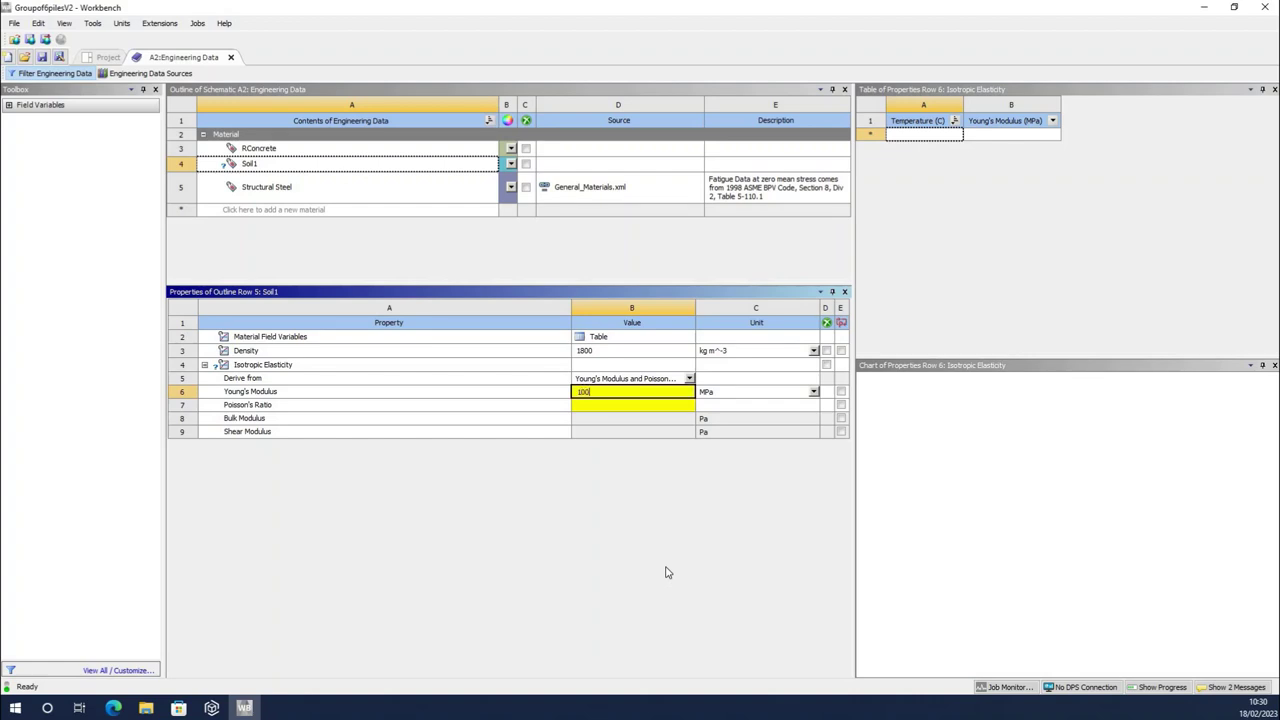
key("Return")
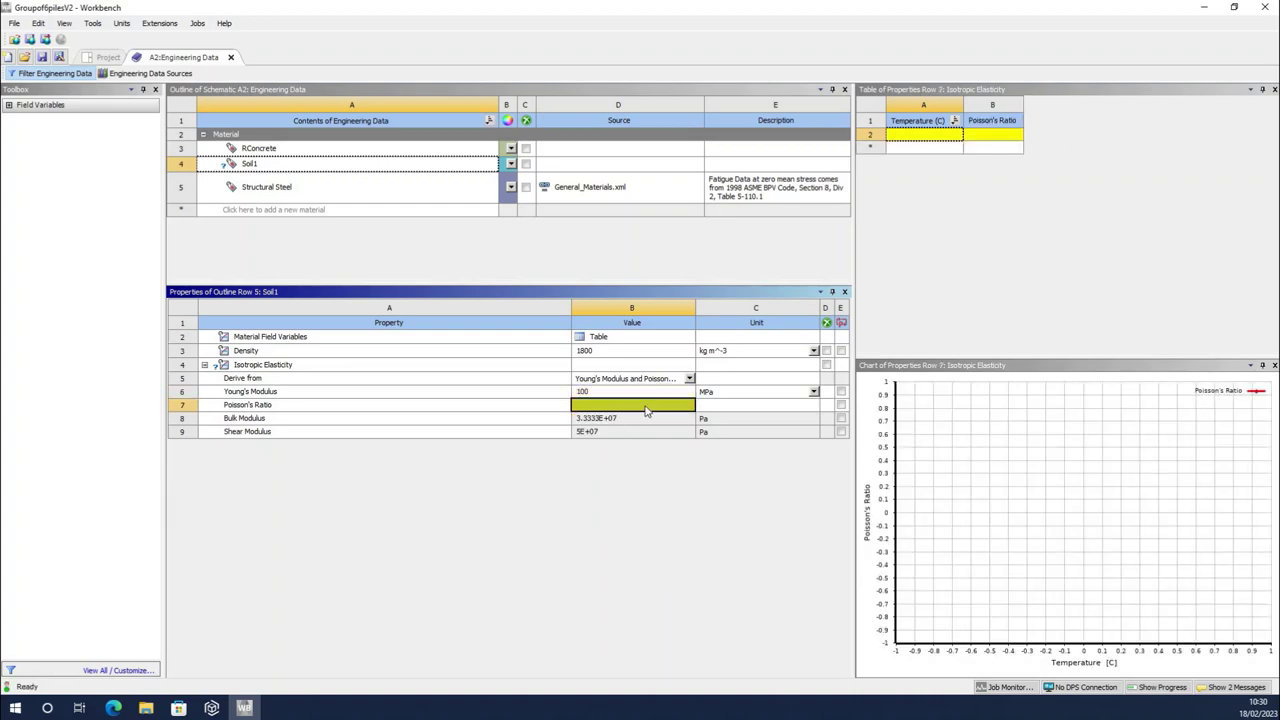
type("0.25")
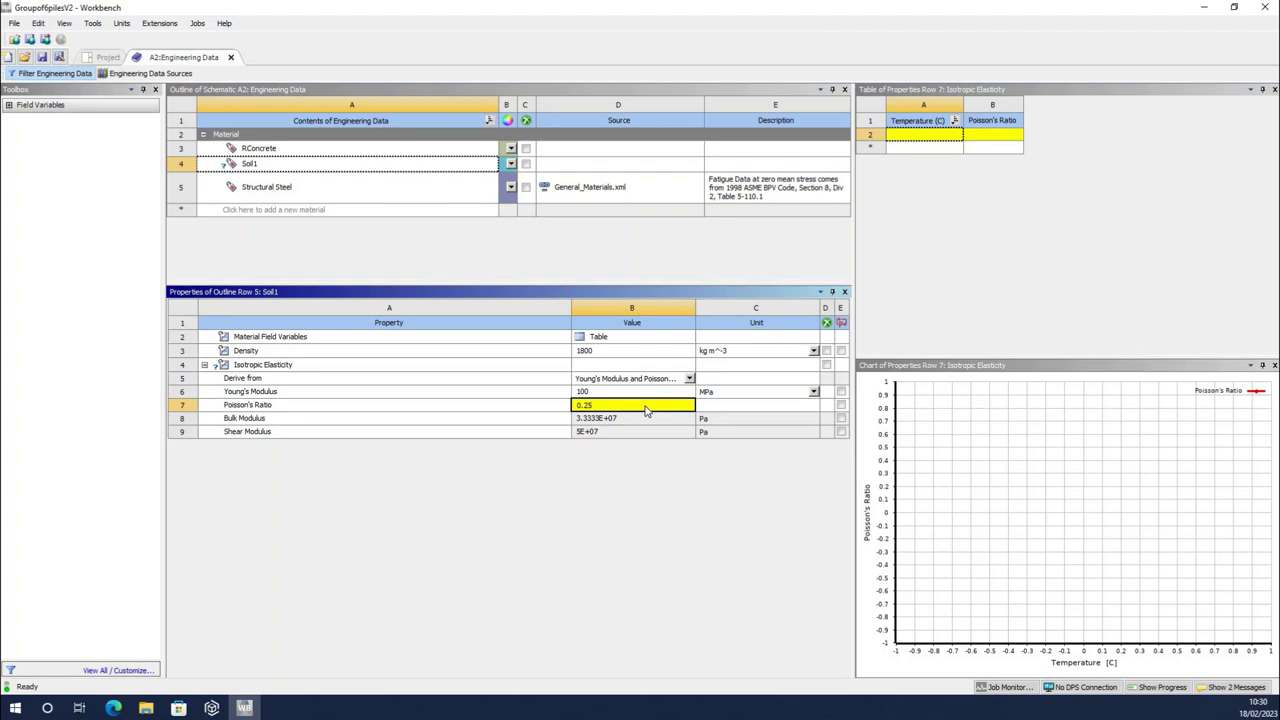
left_click(647, 419)
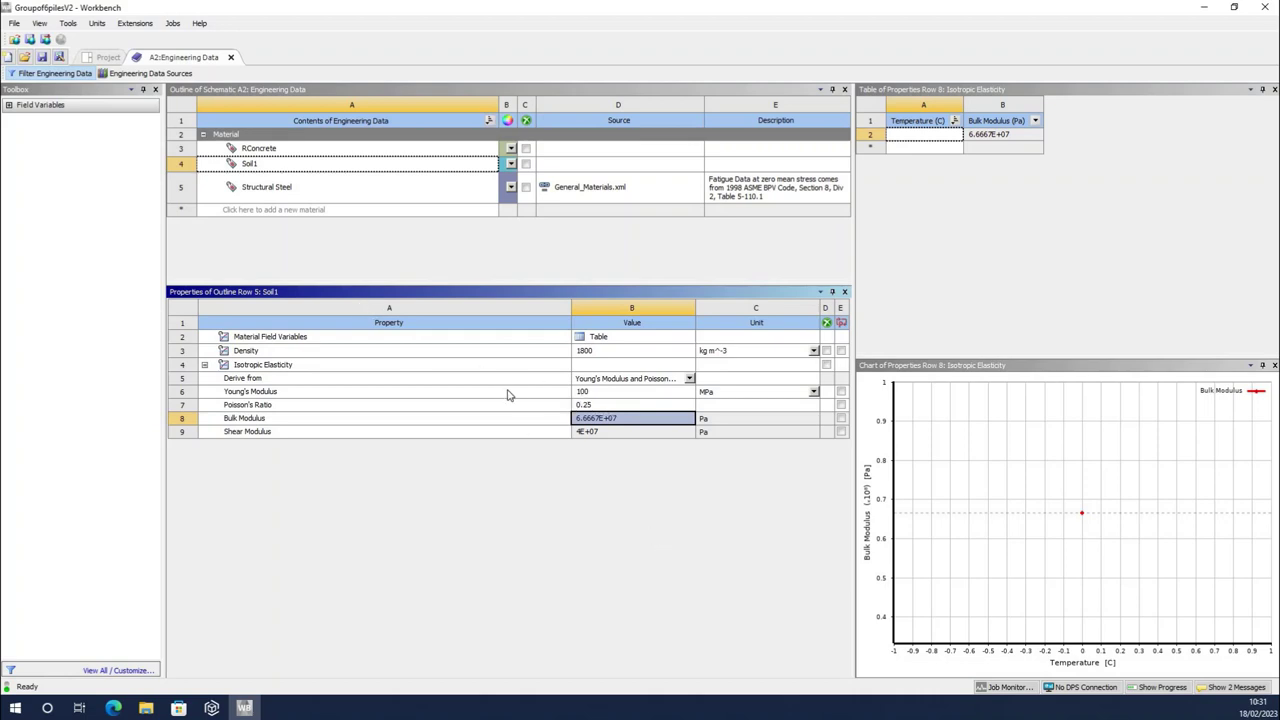
- Add Tensile and Compressive Yield Strength to Soil1, both with MPa units
left_click(250, 166)
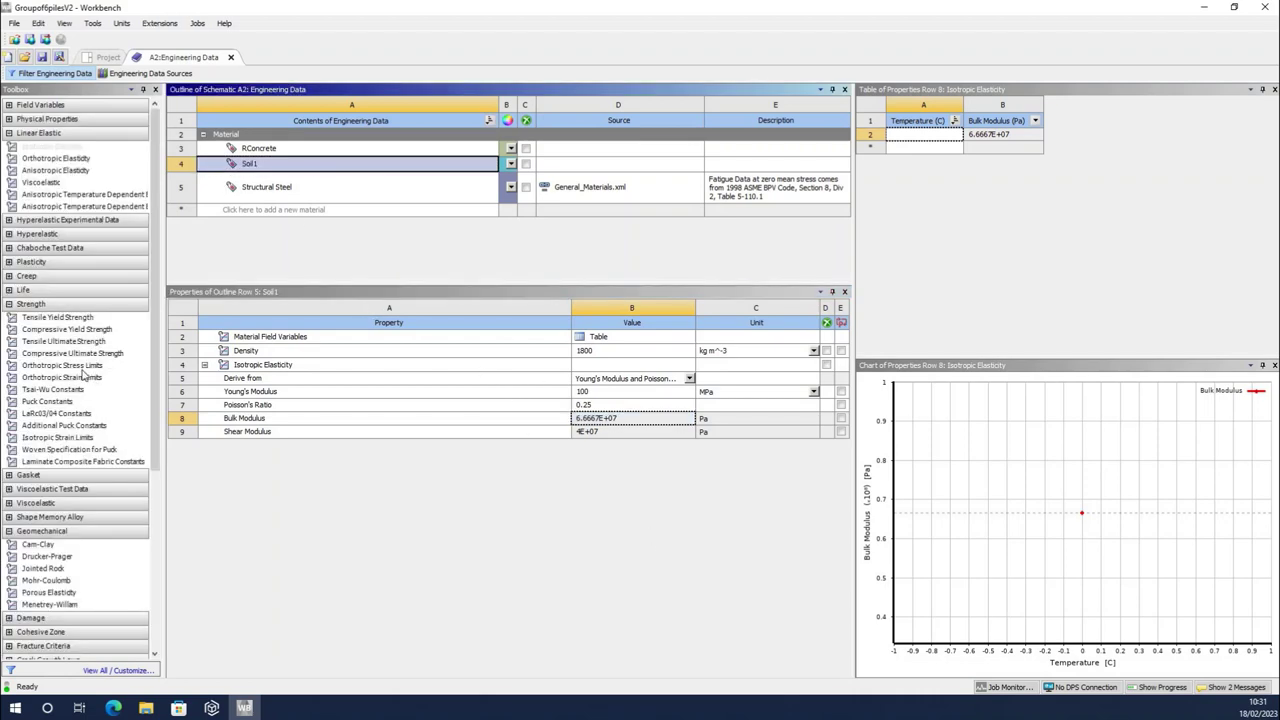
double_click(56, 318)
double_click(55, 316)
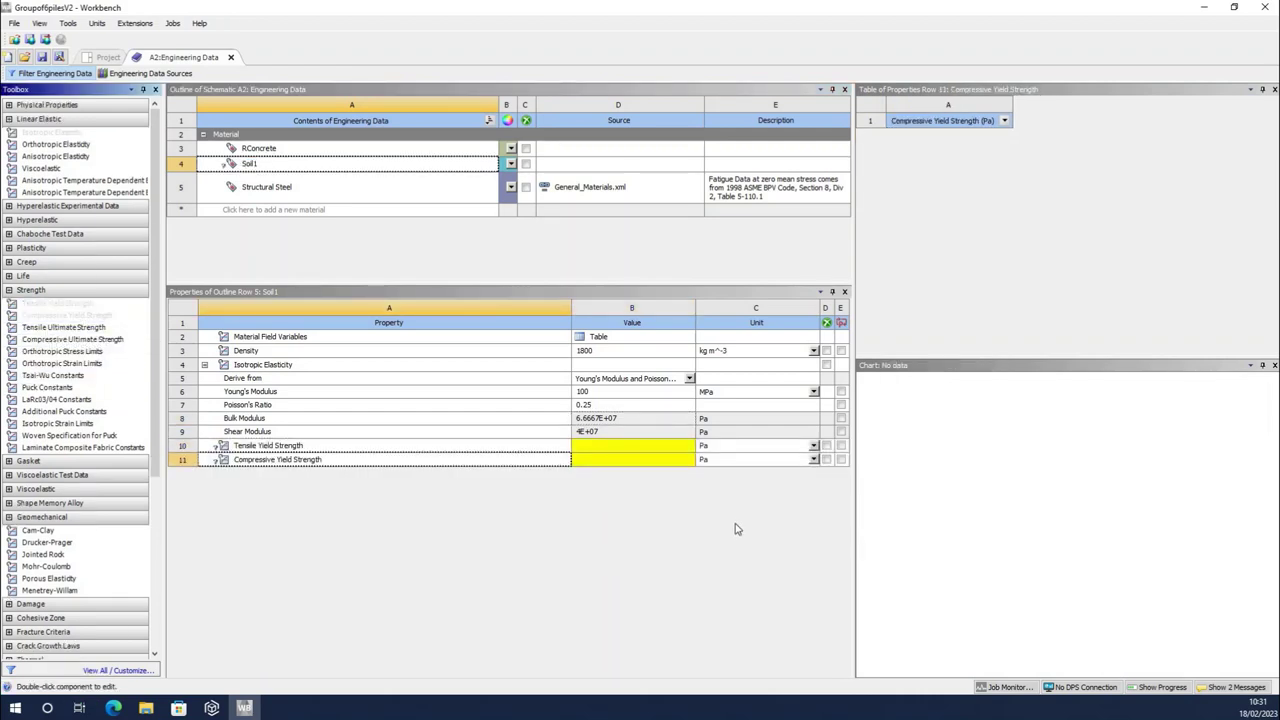
left_click(617, 447)
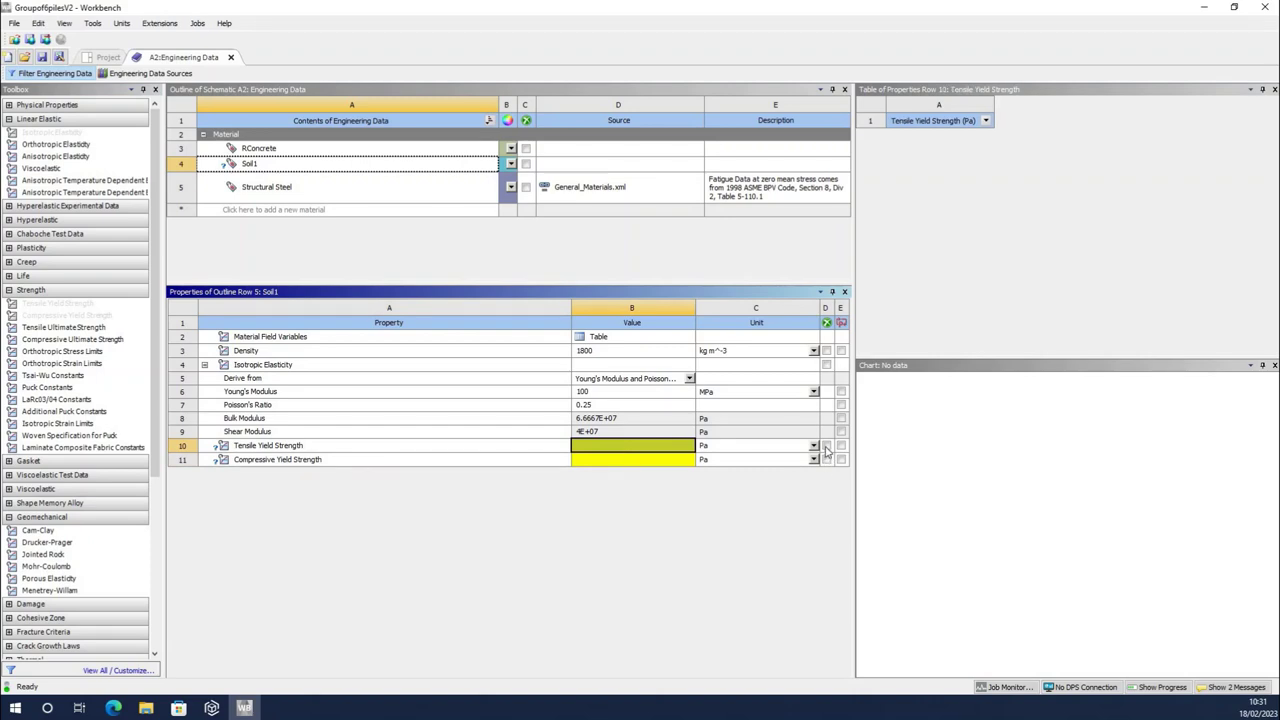
left_click(750, 445)
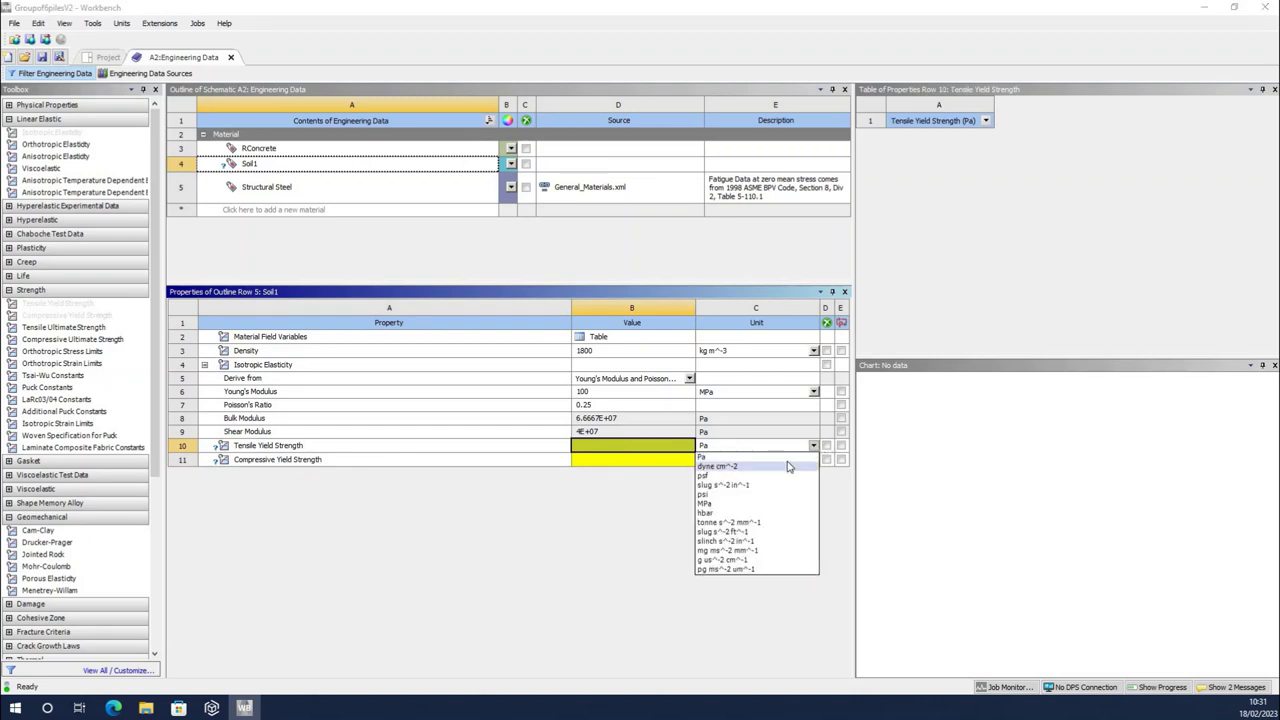
left_click(725, 503)
left_click(745, 459)
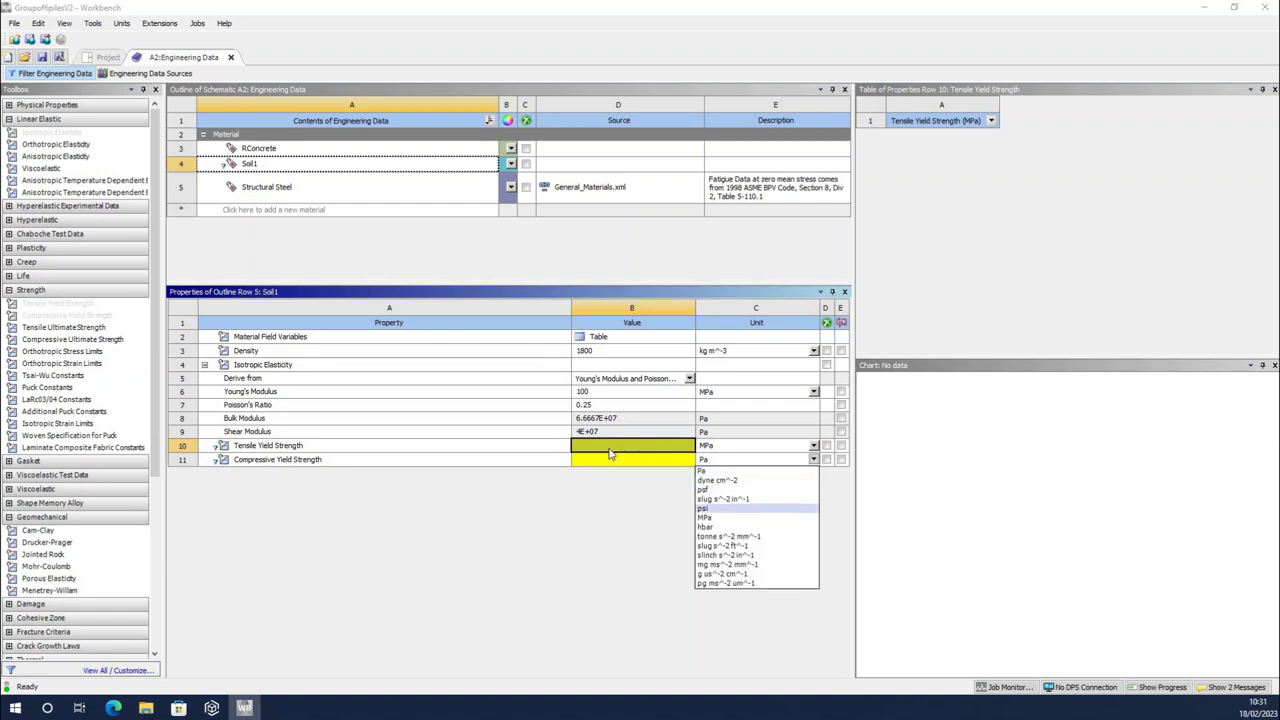
left_click(725, 517)
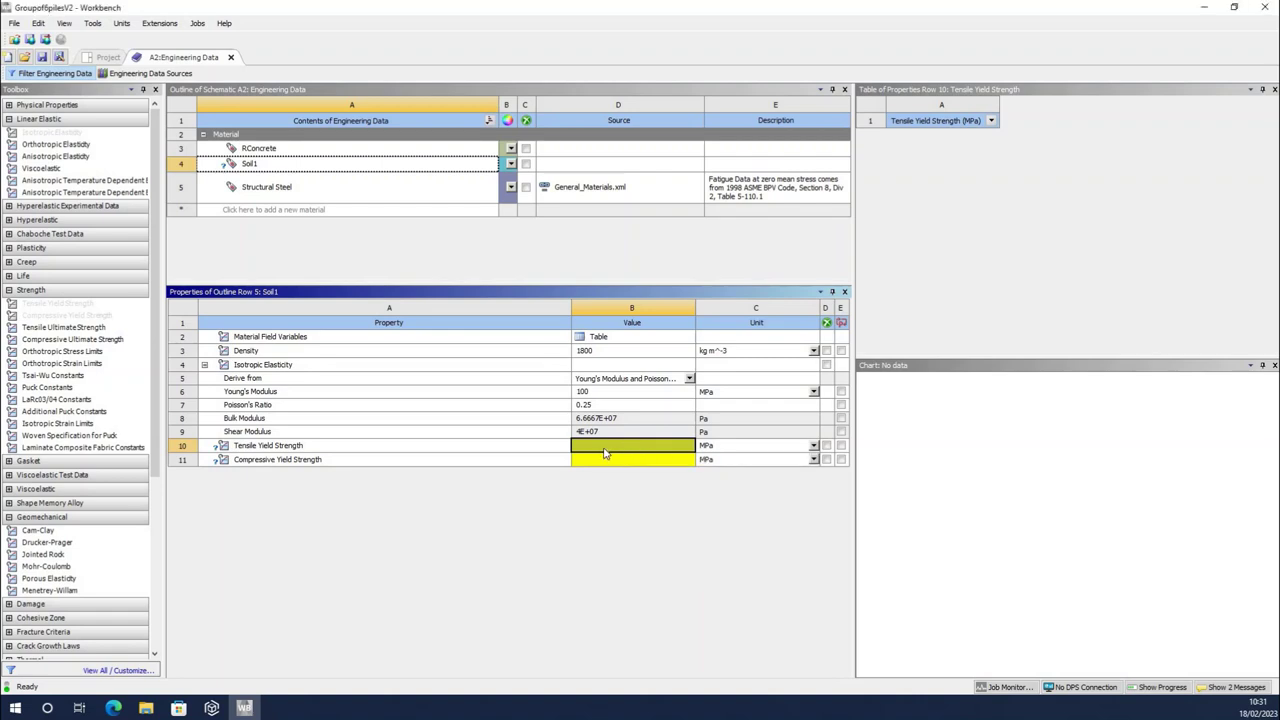
- Enter Soil1's tensile yield strength 0.1 MPa and compressive yield strength 5 MPa
type("0.1")
key("Return")
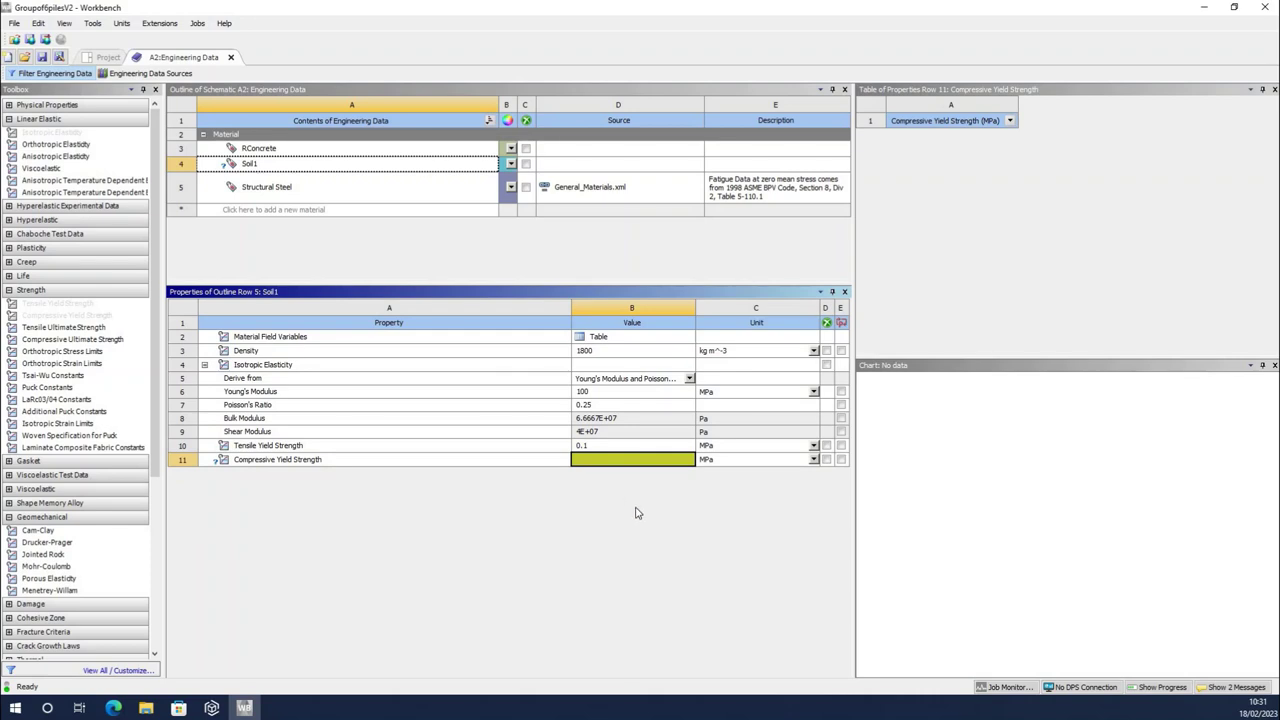
type("5")
key("Return")
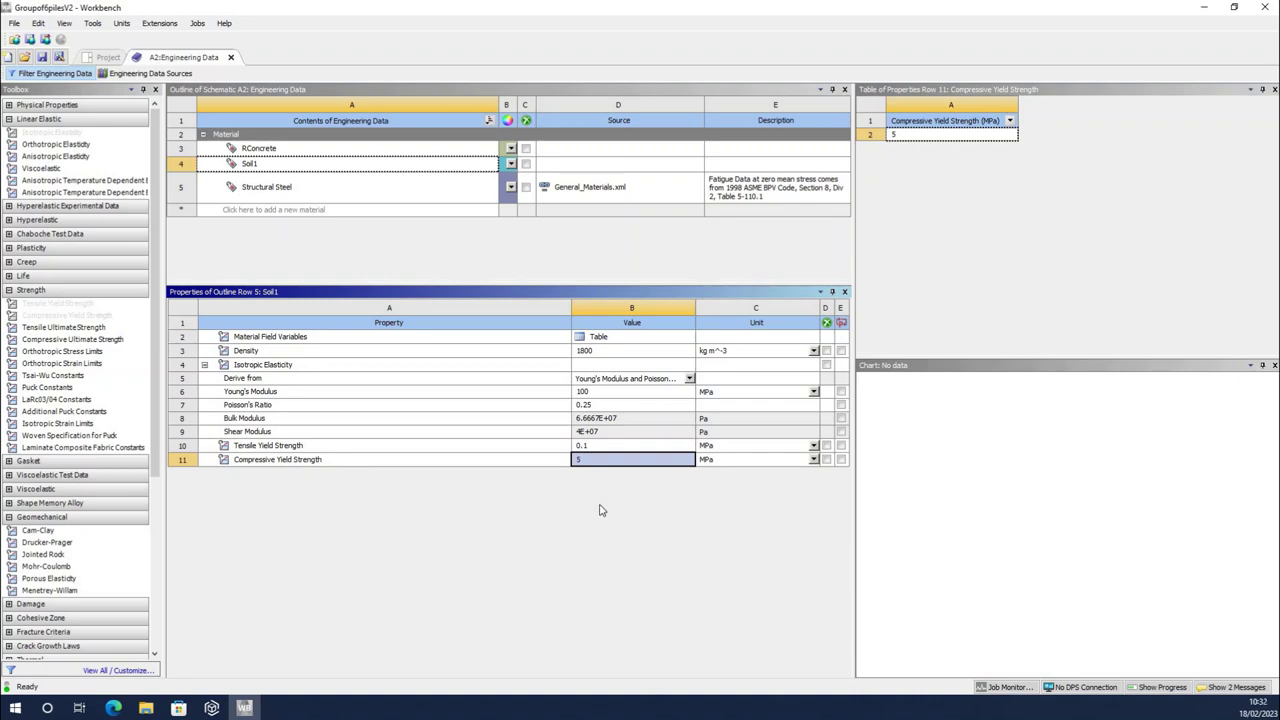
- Add a new material named Soil2
left_click(269, 209)
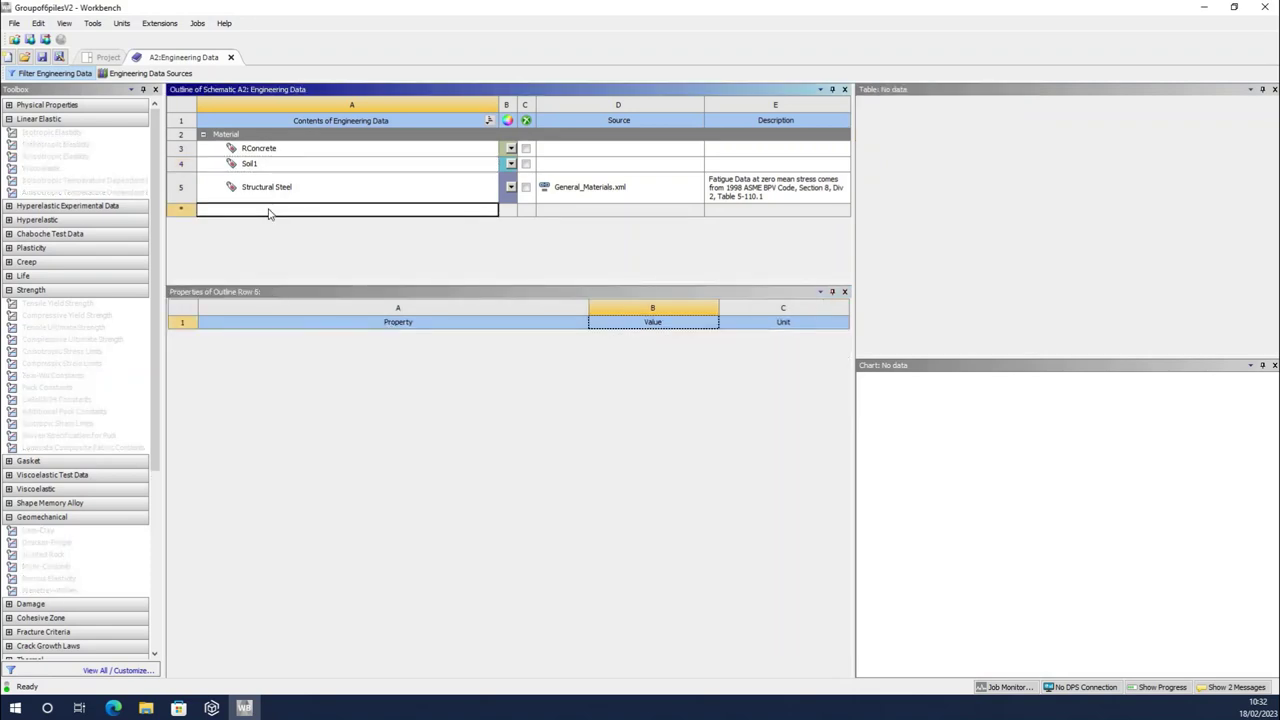
type("Soil")
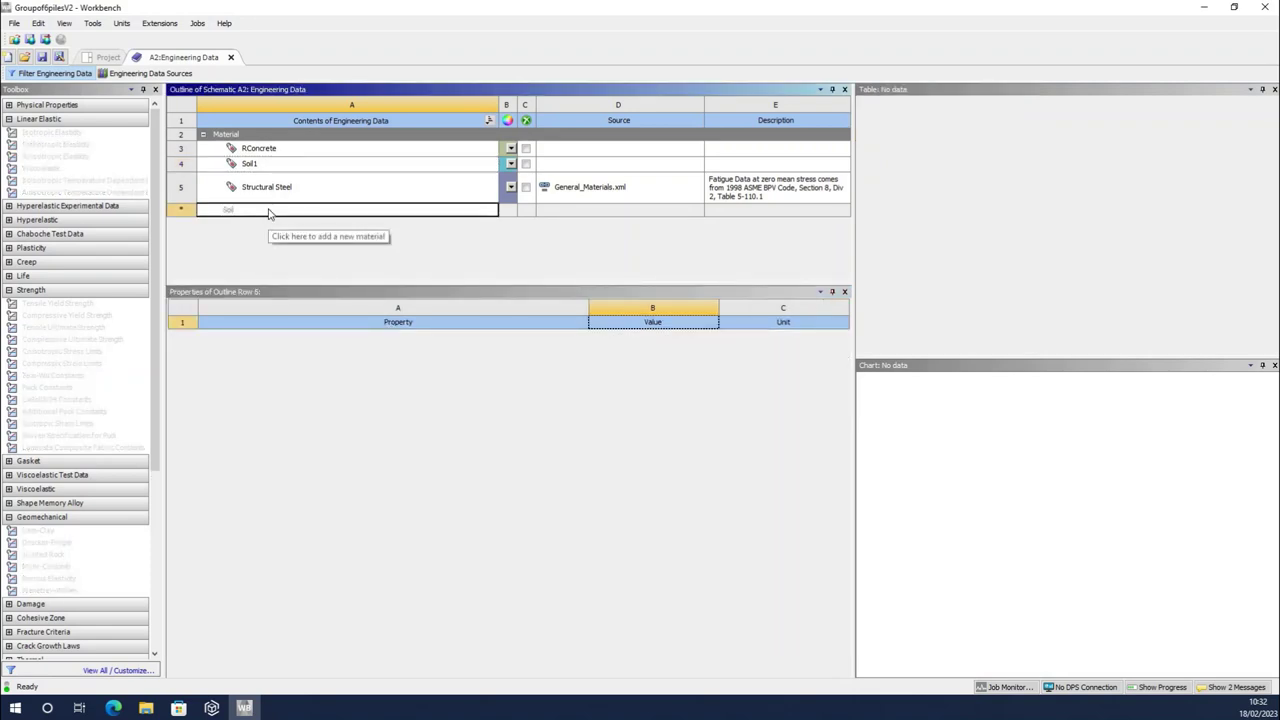
type("2")
key("Return")
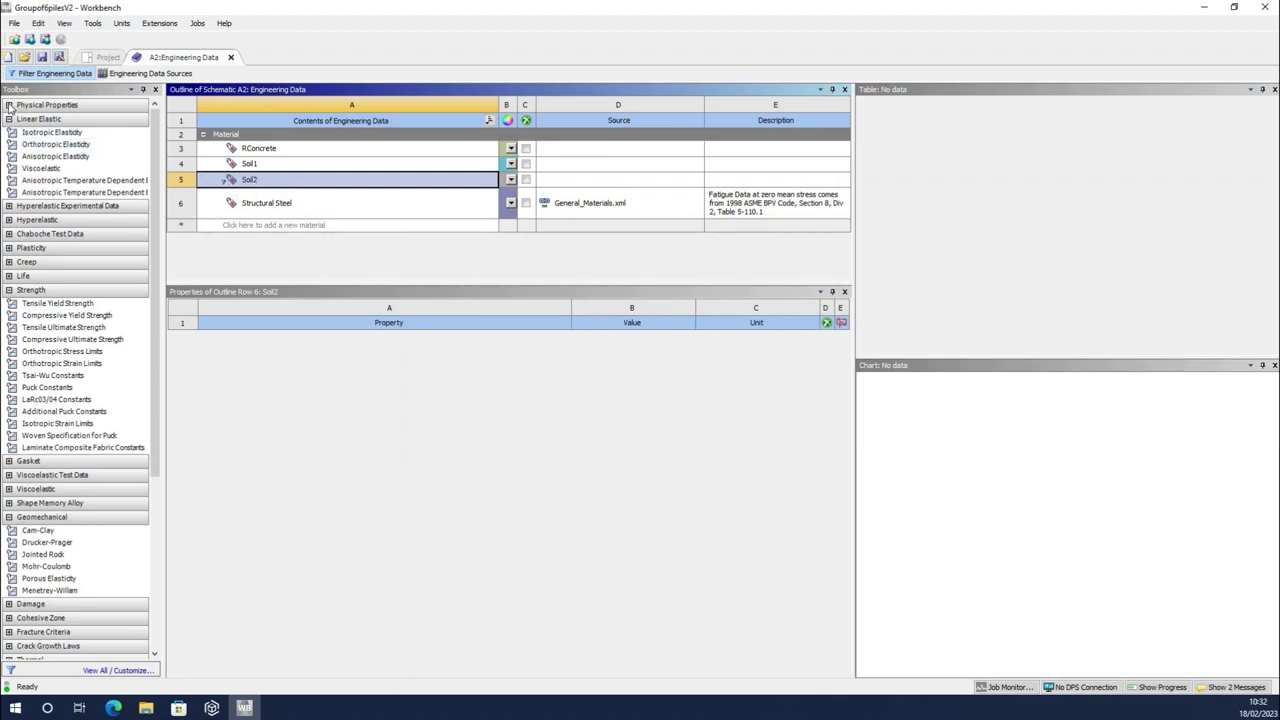
- Give Soil2 a Density property of 1900 kg m^-3
left_click(42, 105)
left_click_drag(42, 118, 614, 352)
left_click(593, 401)
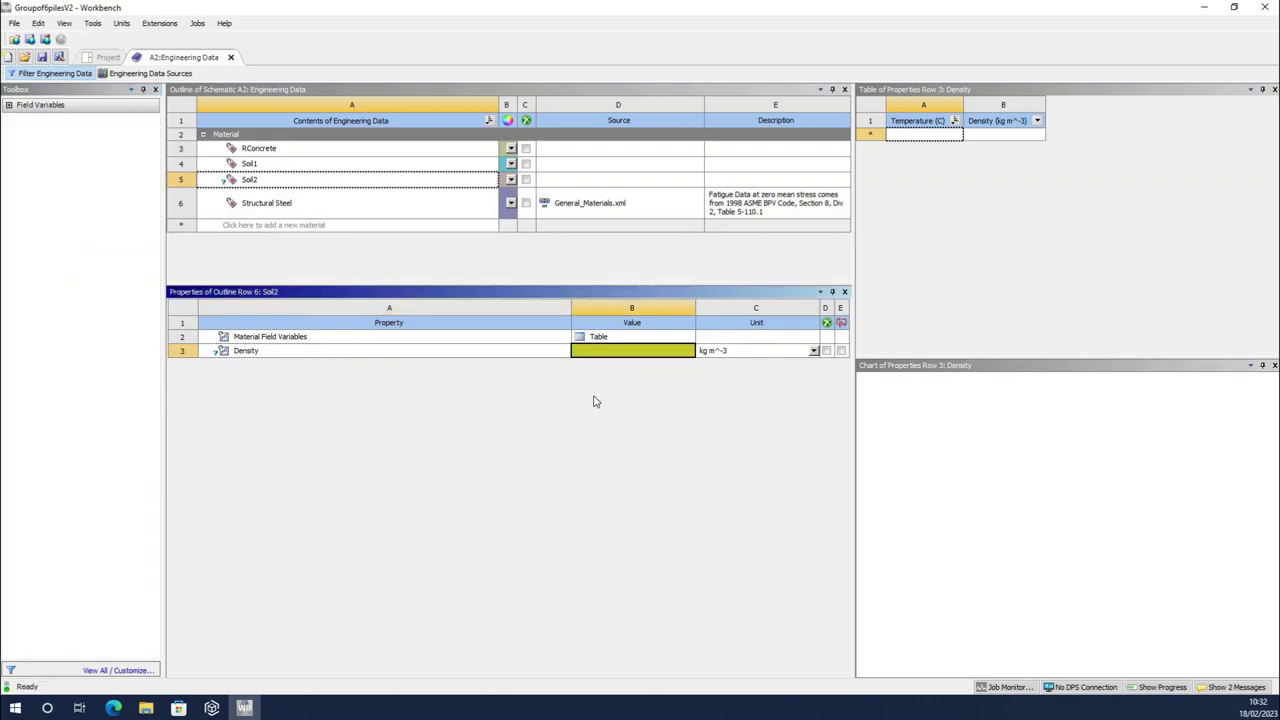
type("19")
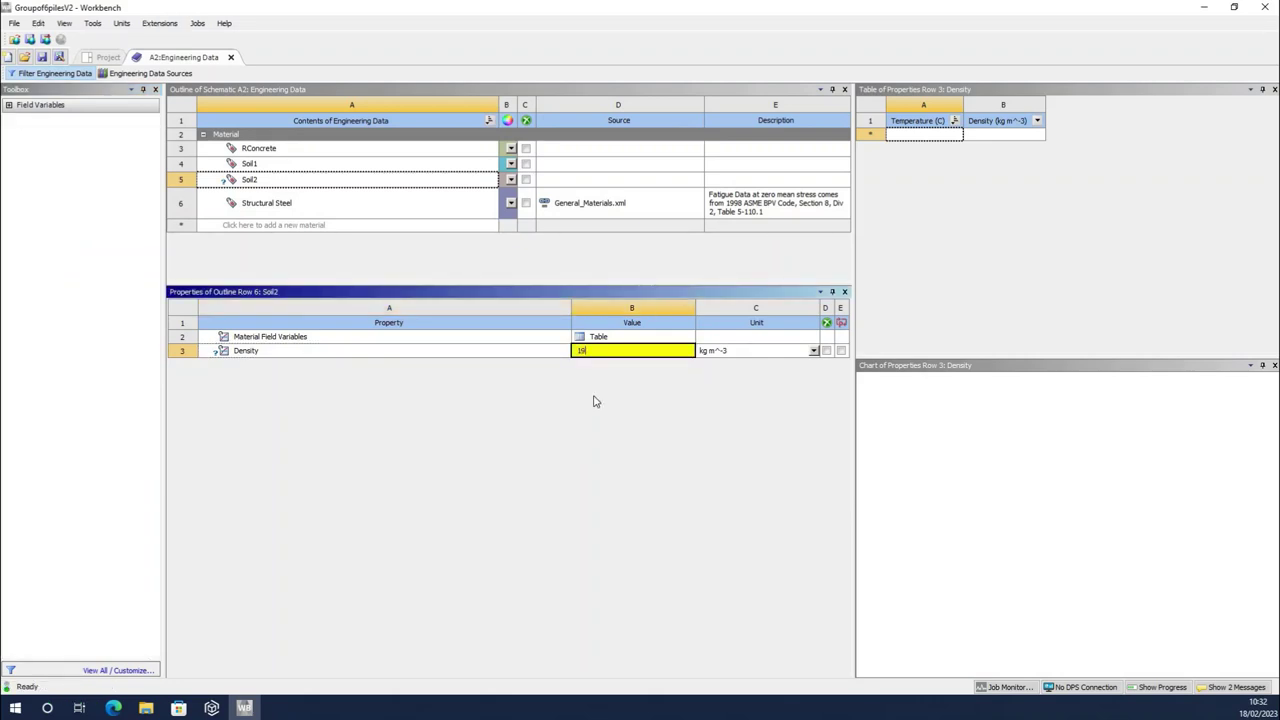
type("00")
key("Return")
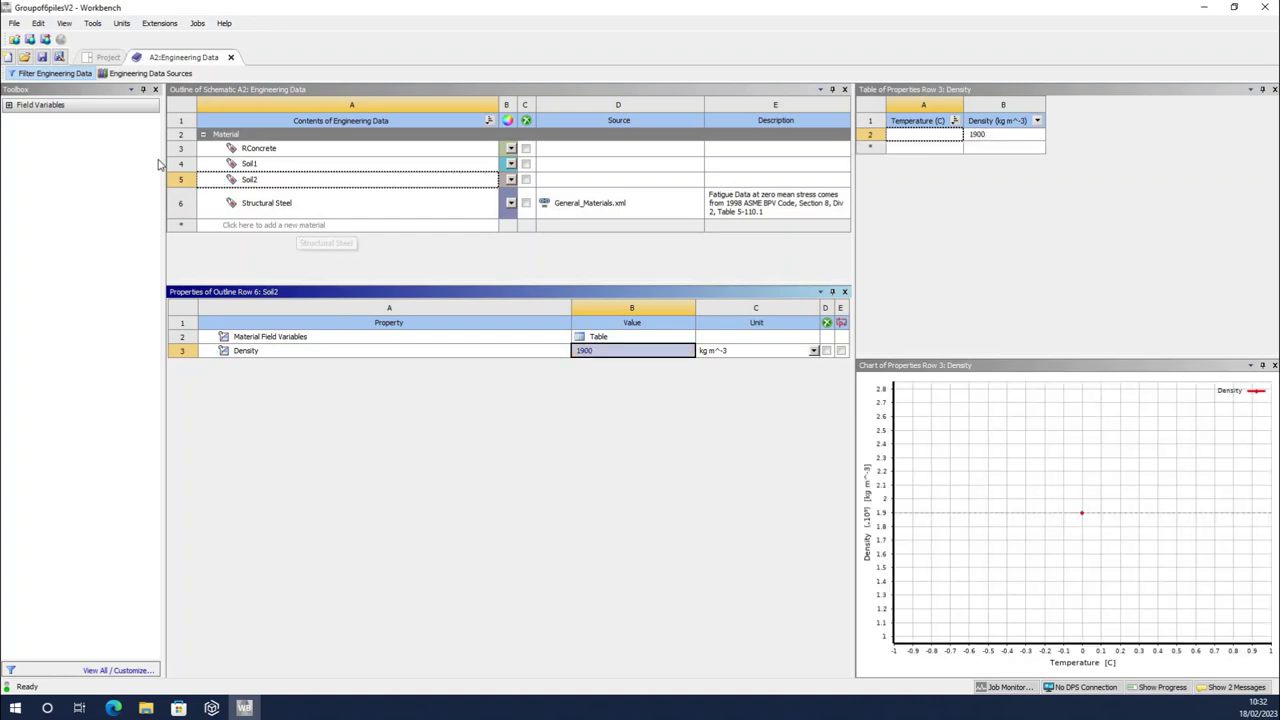
- Add Isotropic Elasticity to Soil2 with Young's Modulus 50 MPa and Poisson's Ratio 0.25
left_click(45, 291)
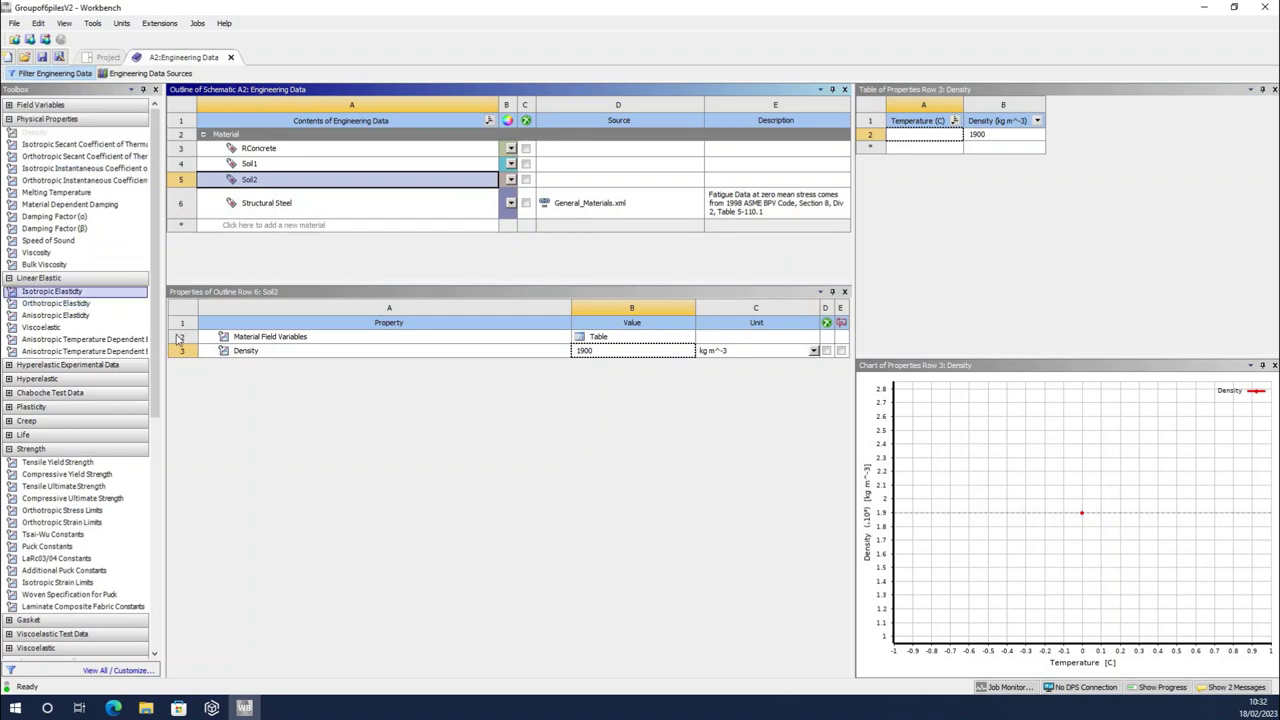
left_click_drag(702, 425, 800, 400)
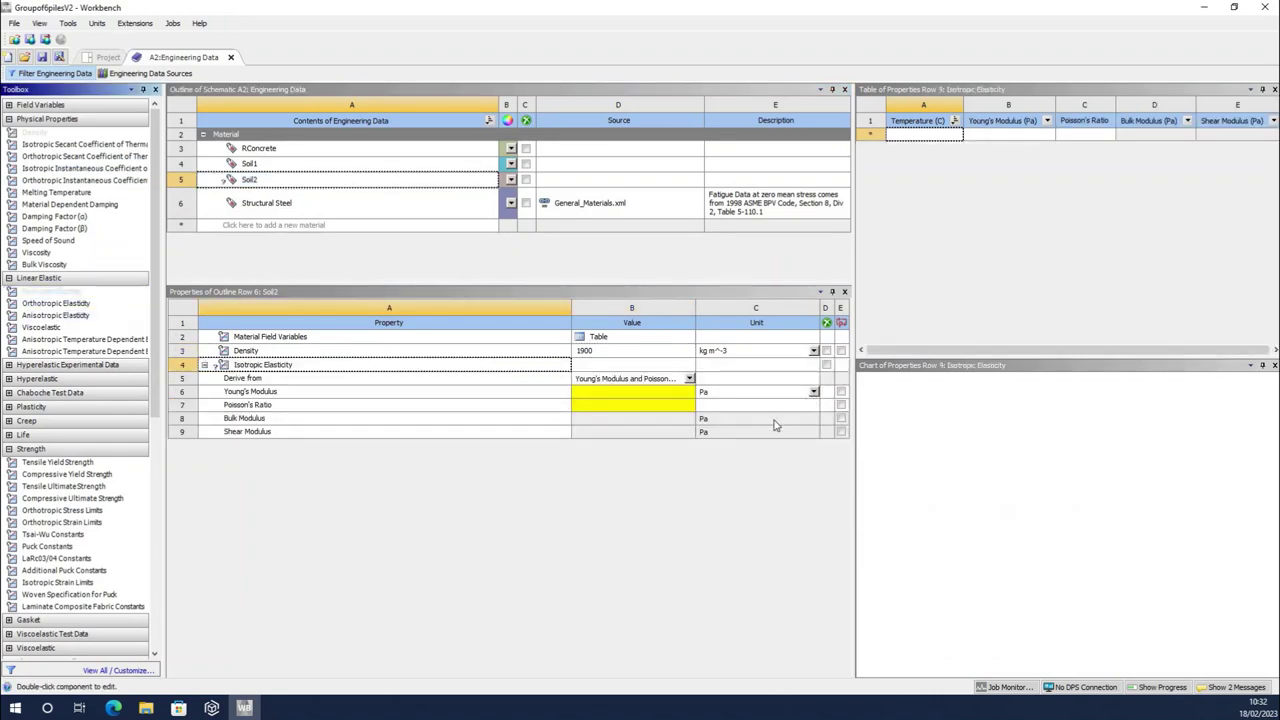
left_click(760, 391)
left_click(612, 397)
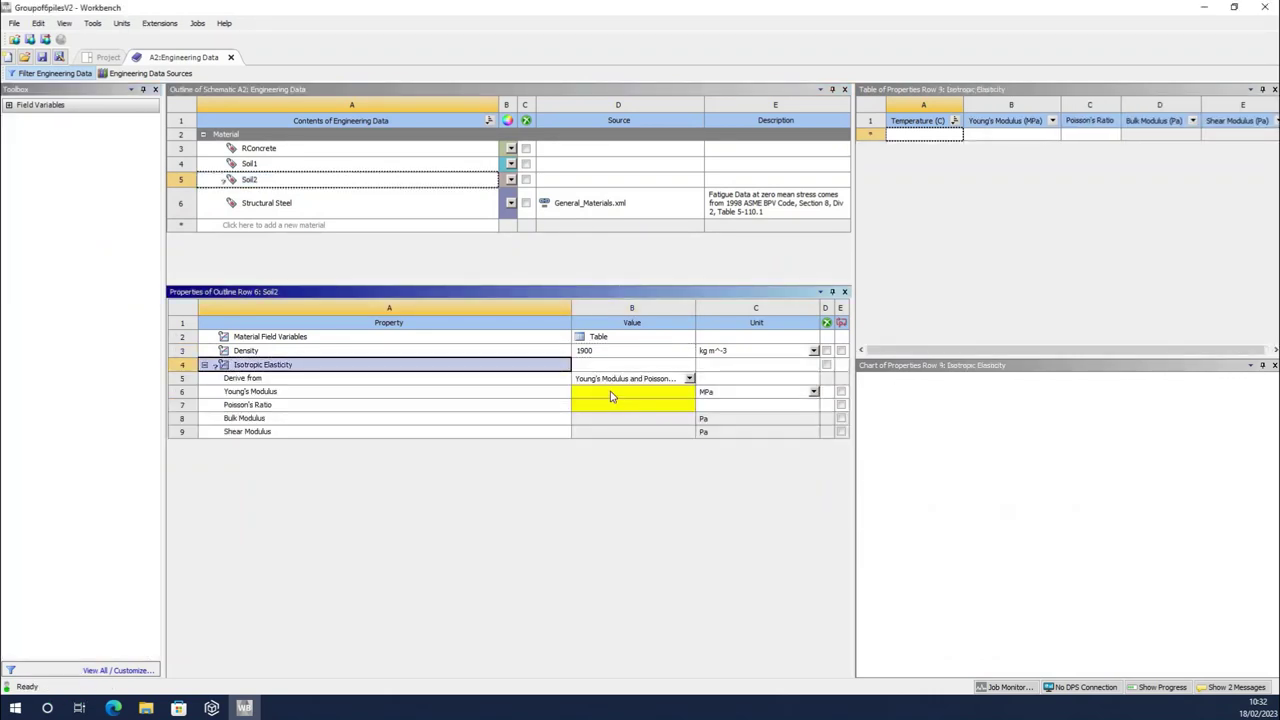
left_click(612, 397)
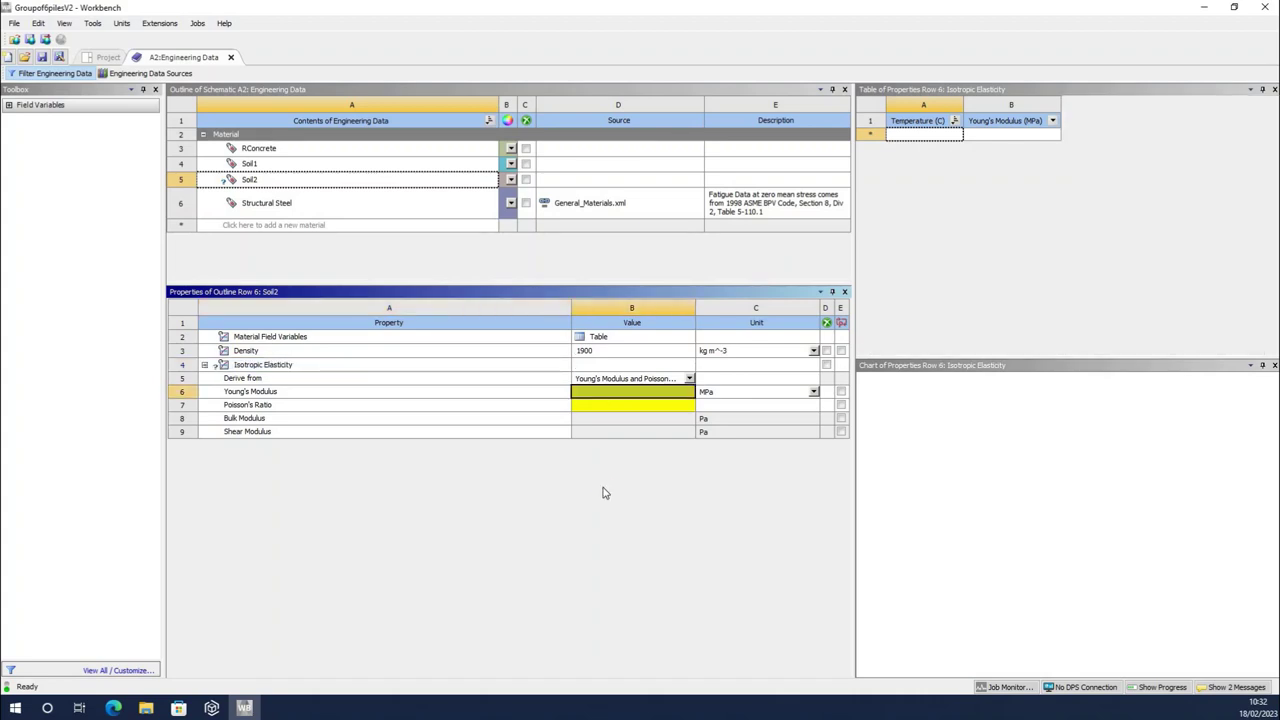
type("50")
key("Return")
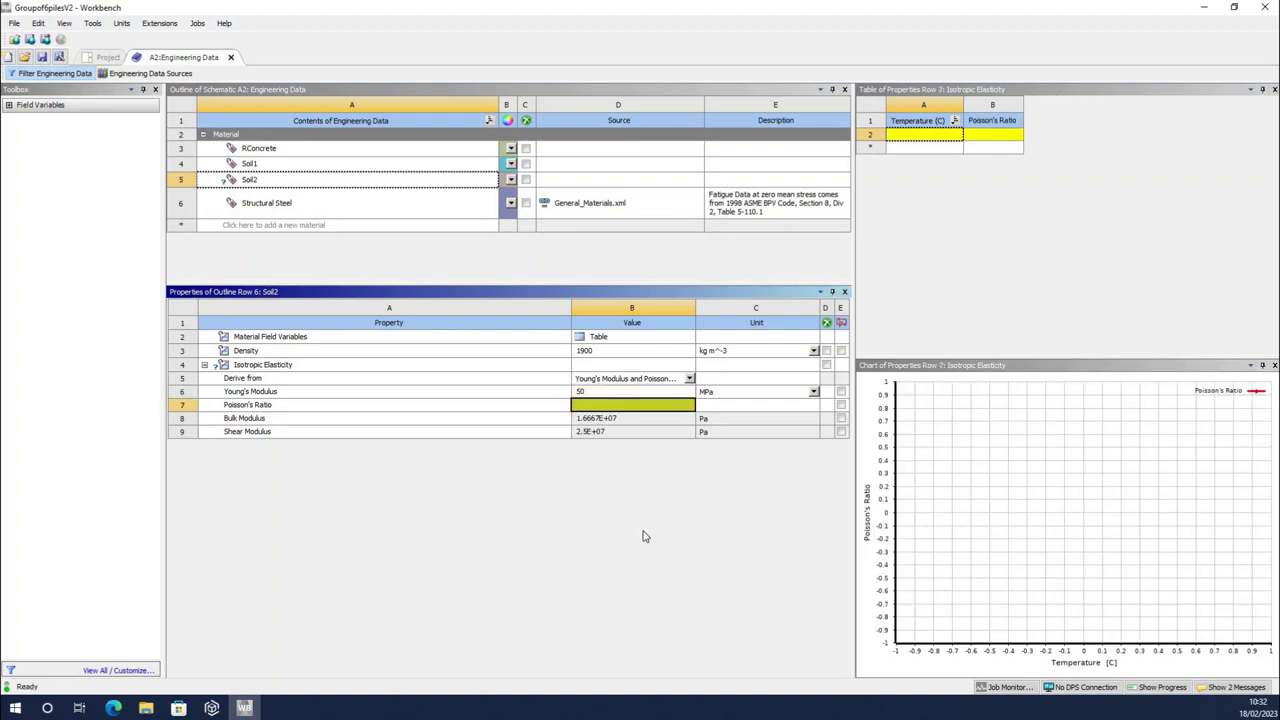
type("0.25")
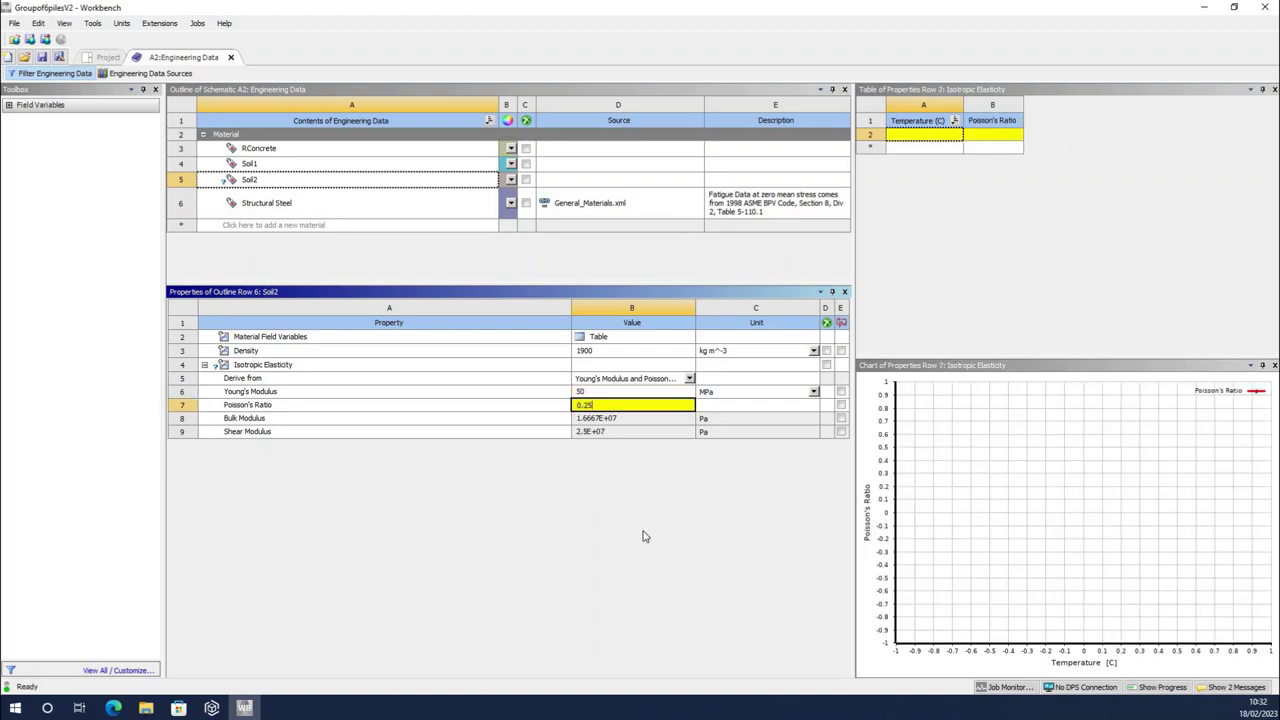
key("Return")
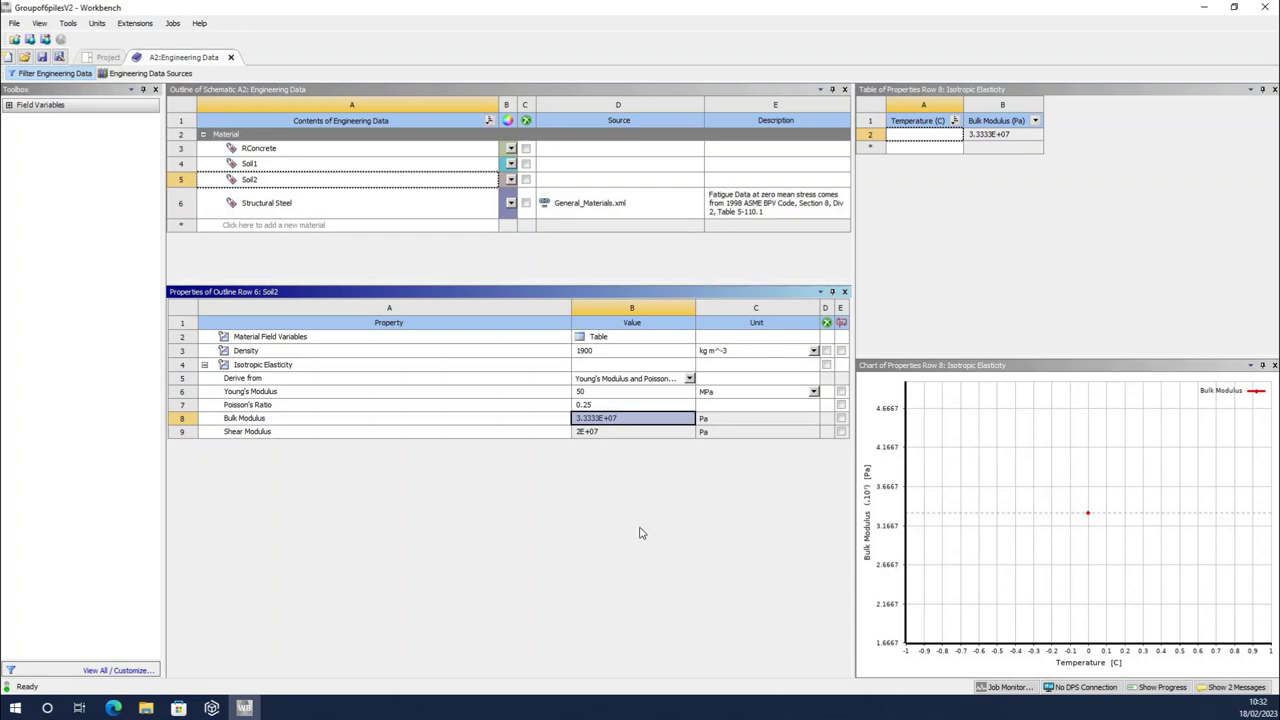
left_click(231, 183)
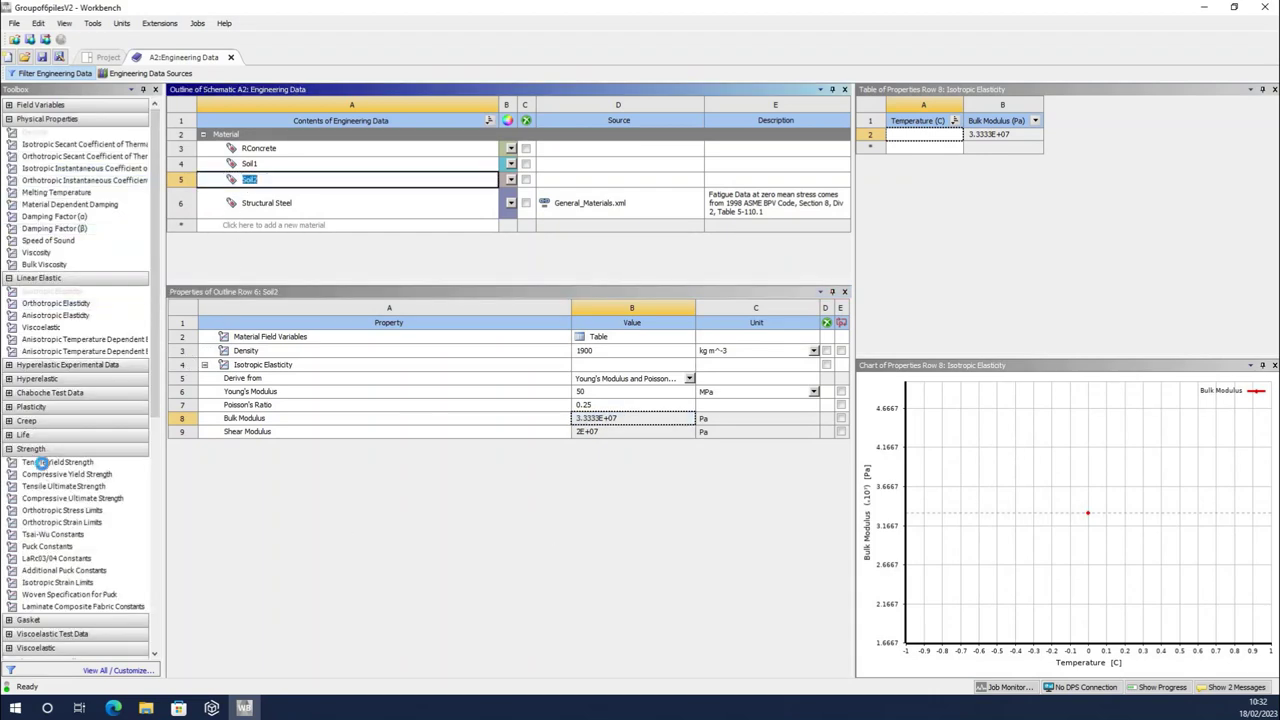
- Add Tensile and Compressive Yield Strength to Soil2, both in MPa
double_click(45, 464)
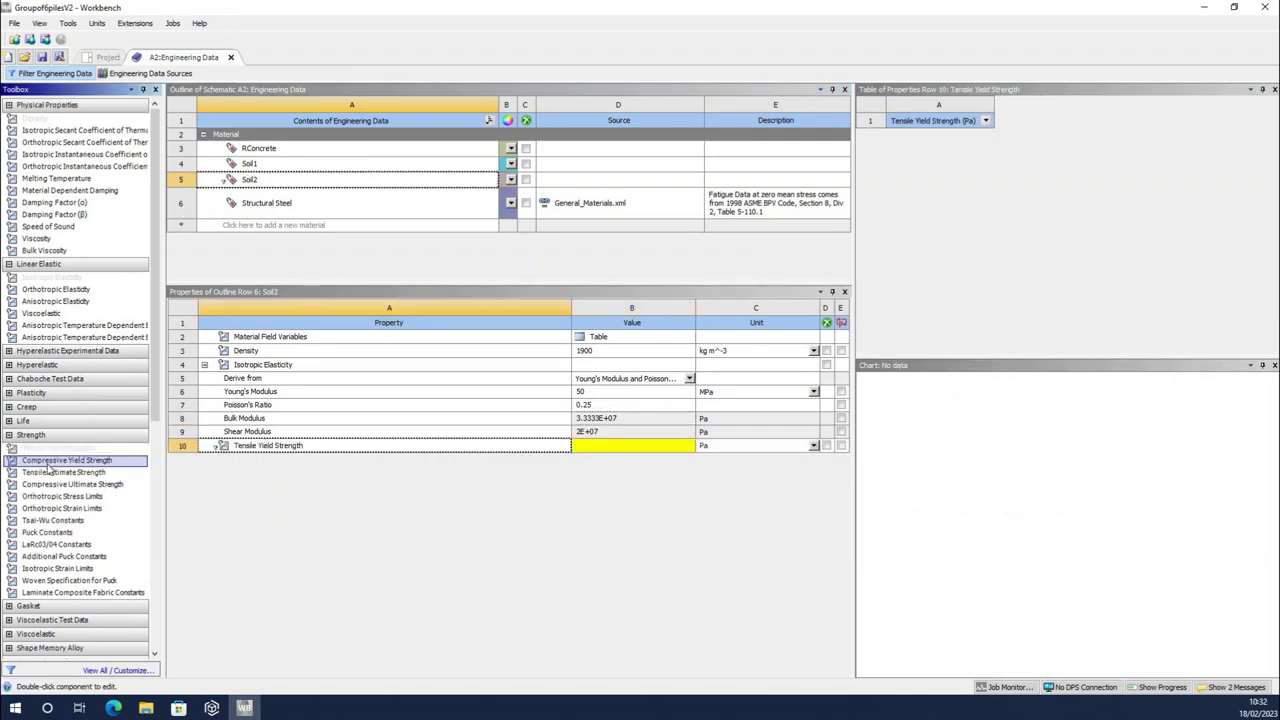
left_click_drag(46, 467, 358, 509)
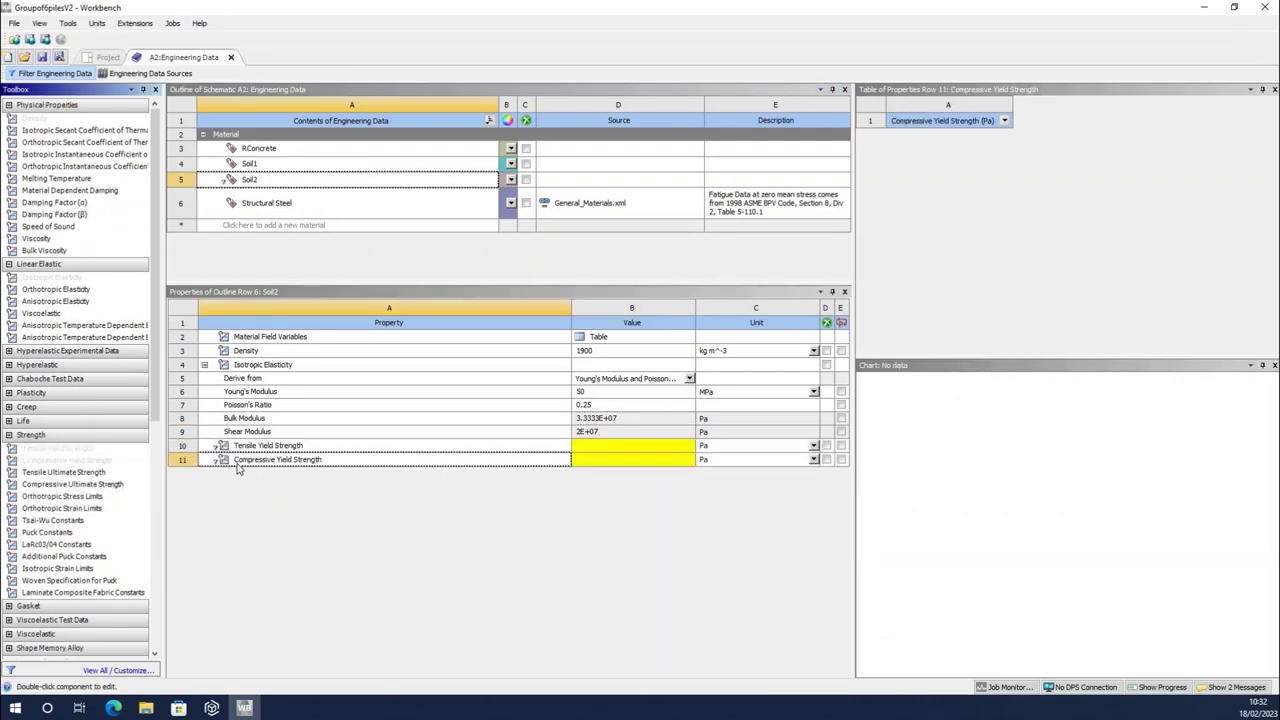
left_click(813, 459)
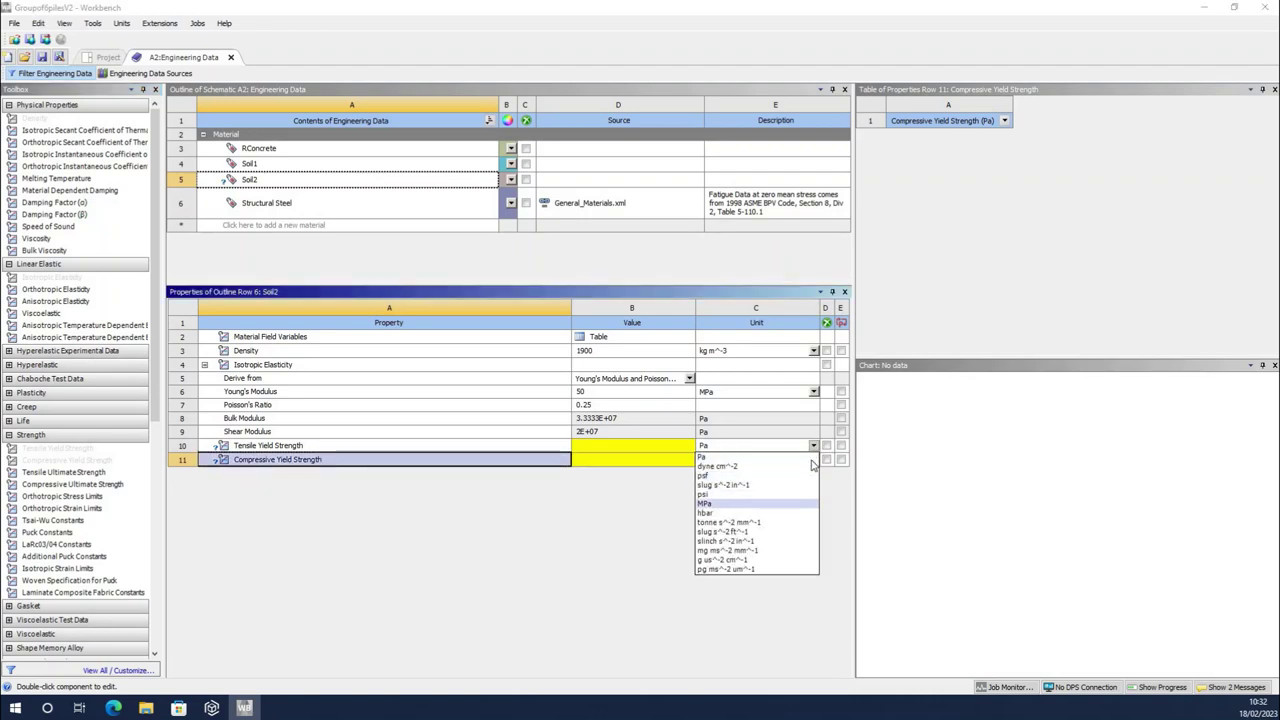
left_click(771, 503)
left_click(760, 459)
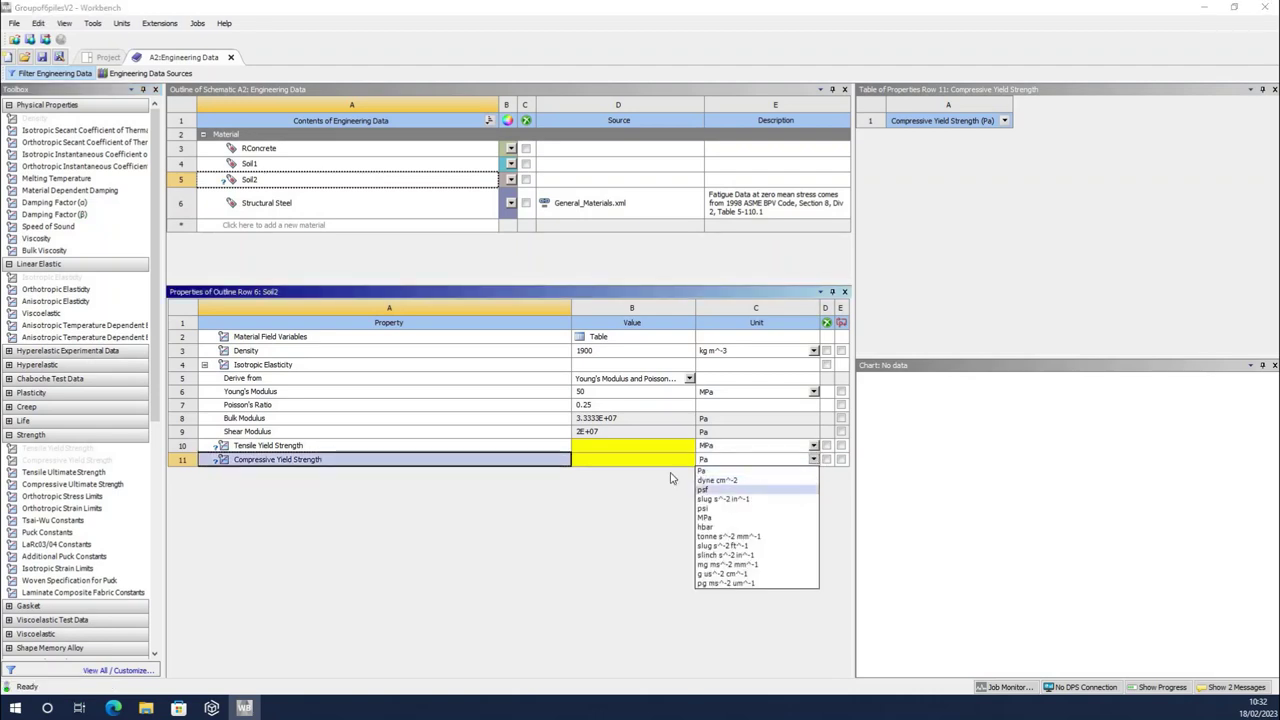
left_click(621, 453)
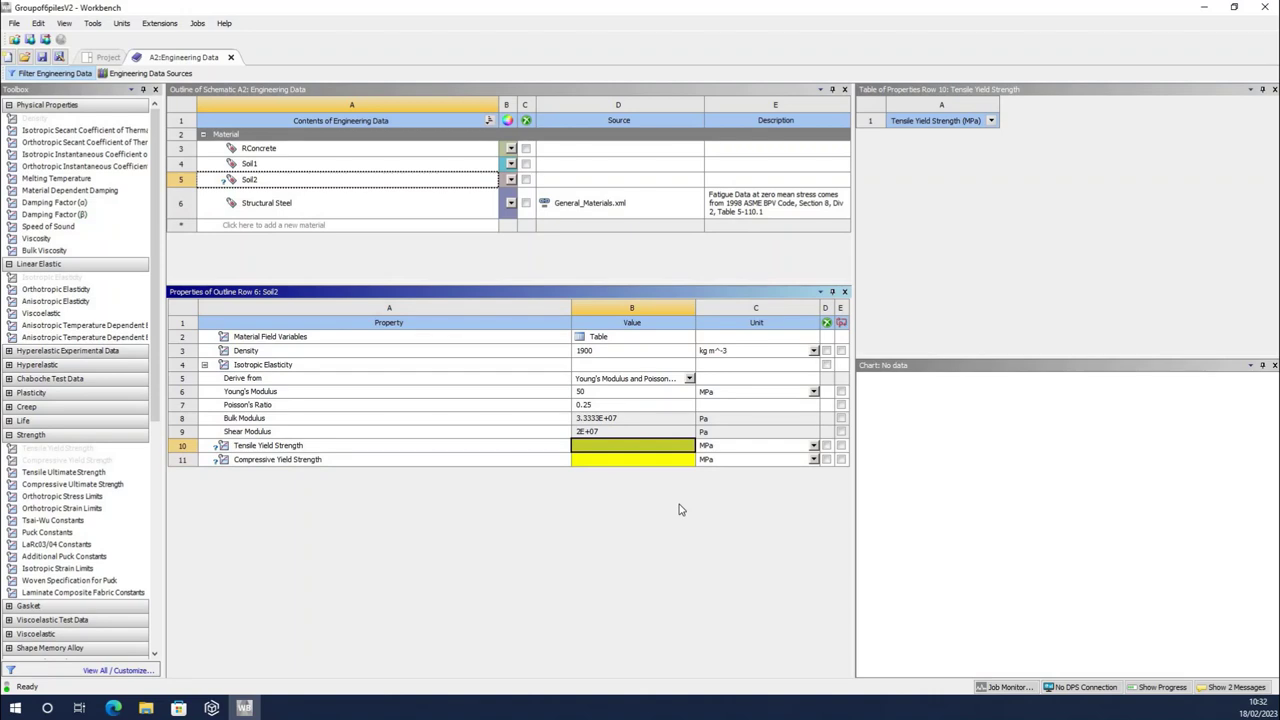
- Enter yield strengths of 0.2 MPa tensile and 4 MPa compressive, and suppress Structural Steel
type("0.2")
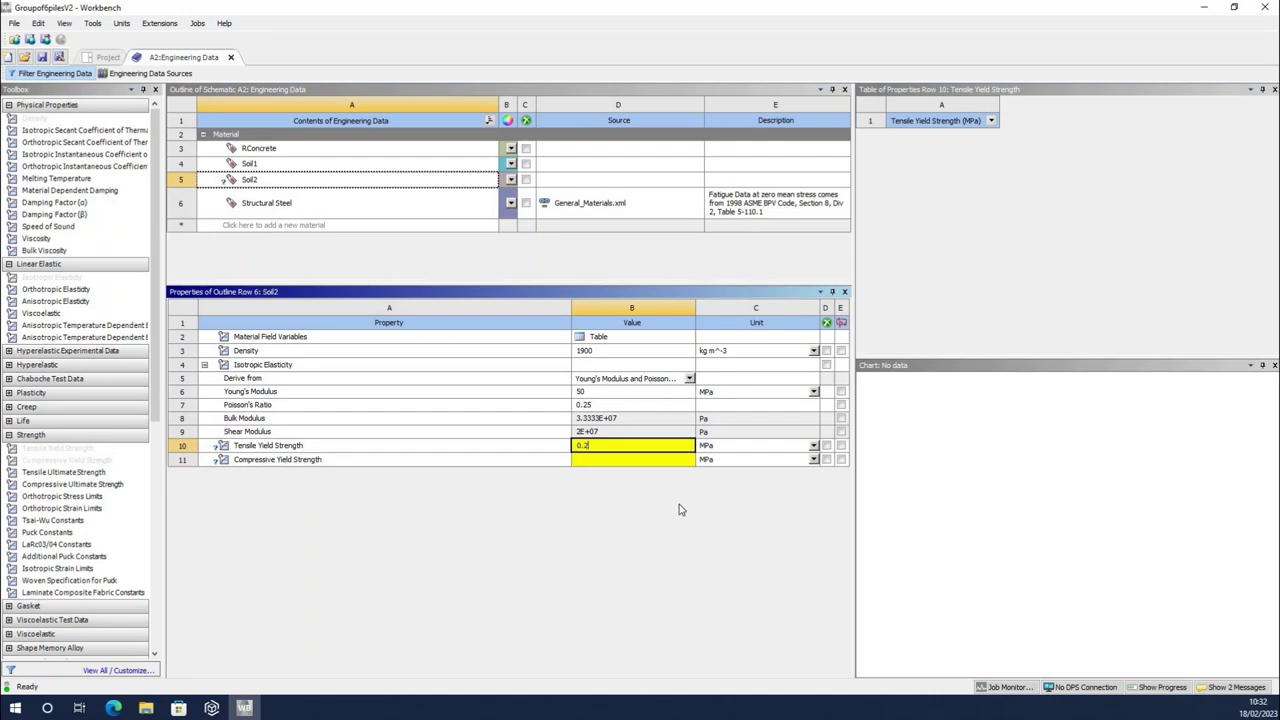
key("Return")
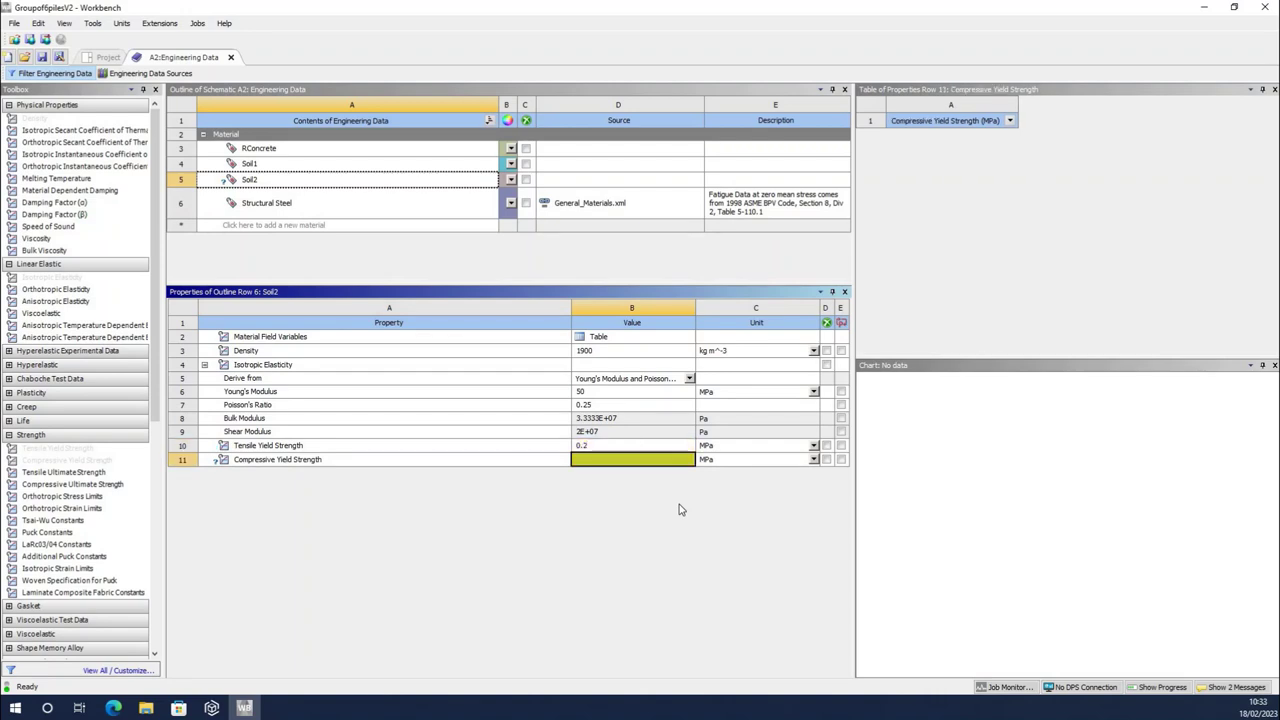
type("4")
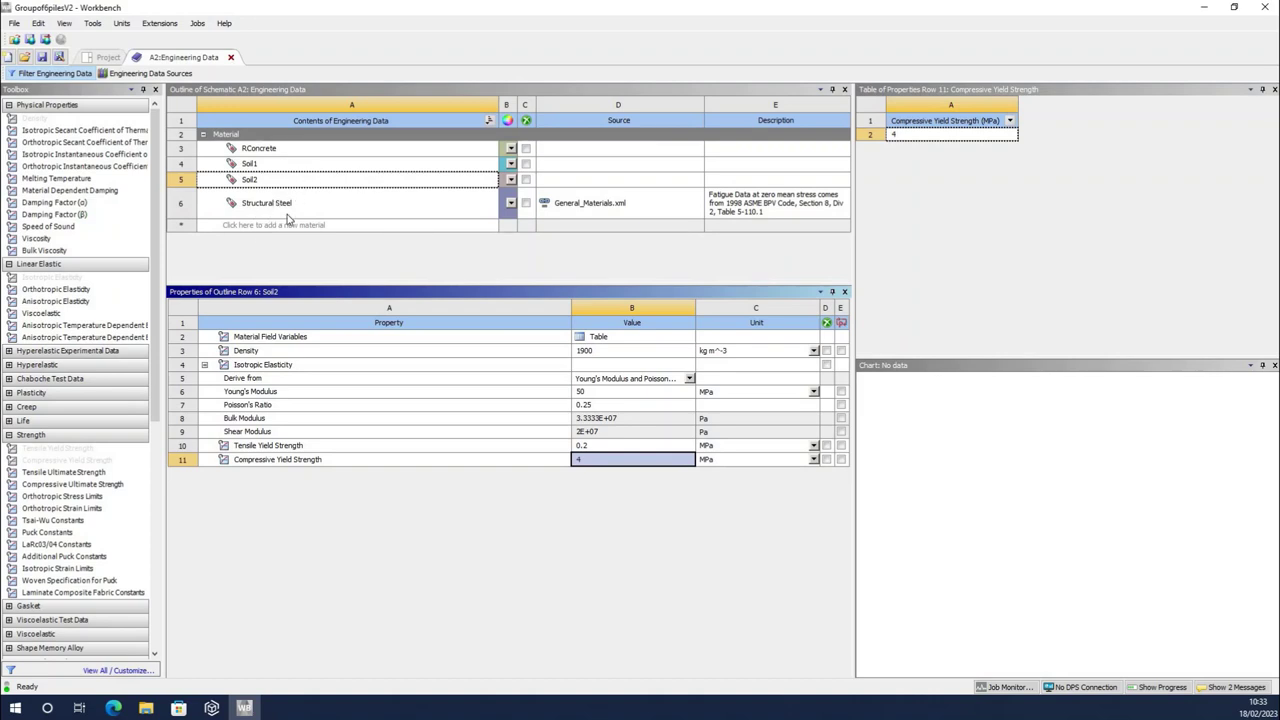
left_click(526, 204)
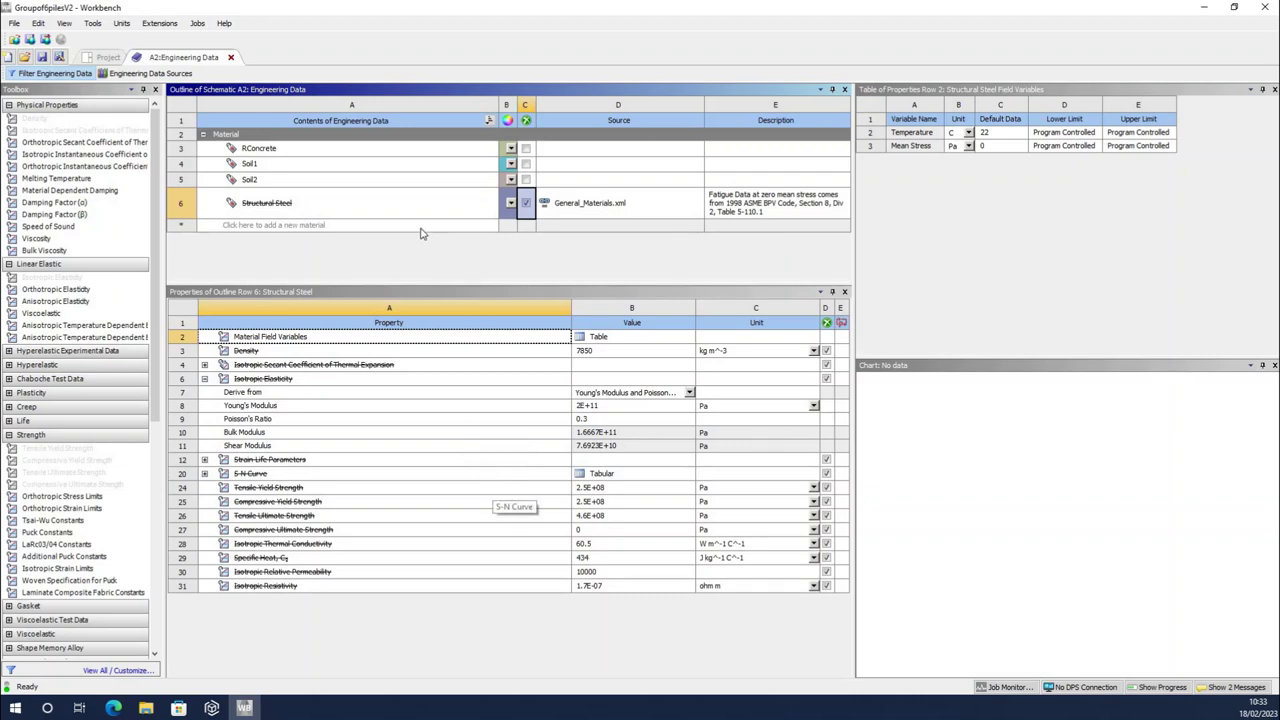
- Return to the Project Schematic and close the Photos slide viewer
left_click(106, 57)
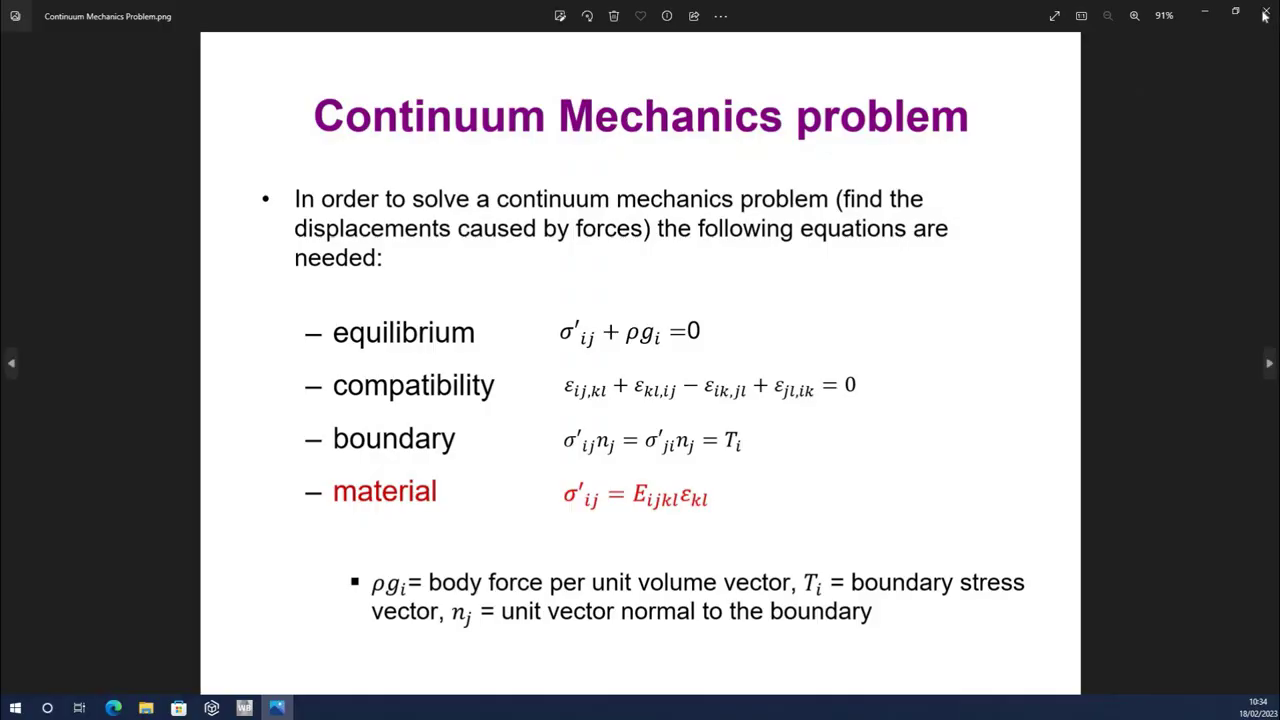
left_click(1265, 14)
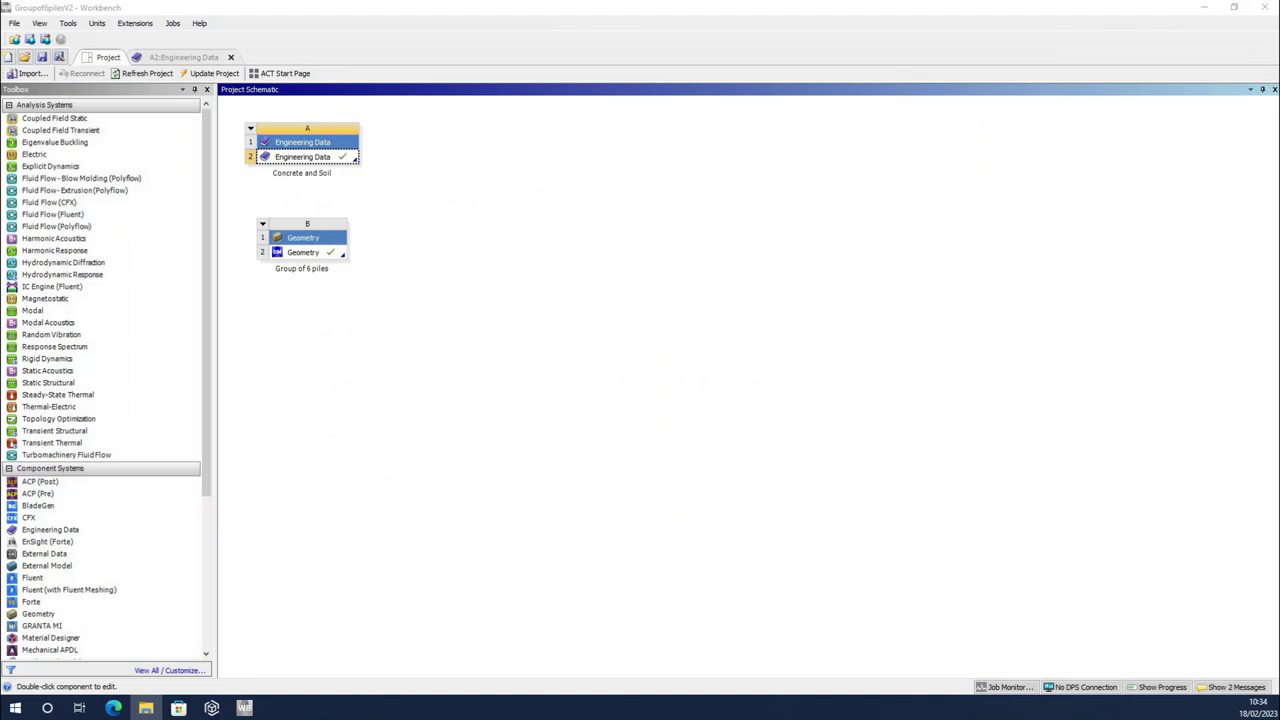